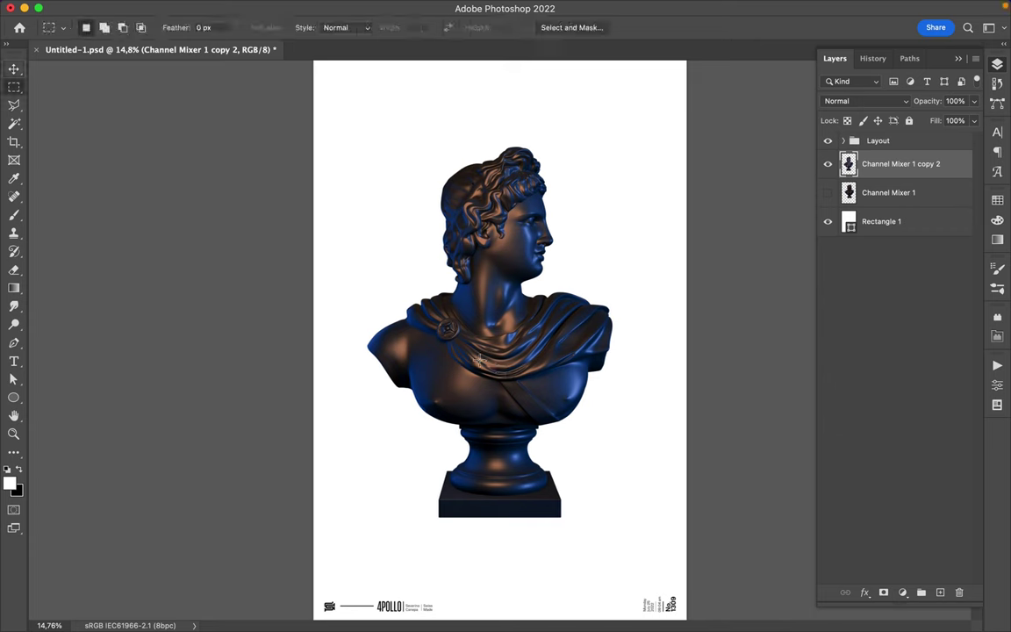
Select the lower half of the Apollo bust and cut it onto its own layer
key(u)
key(m)
drag(348, 356, 662, 551)
key(ctrl+x)
Move the lower bust half down the page and shift the upper bust slightly down
key(ctrl+v)
key(v)
drag(514, 569, 514, 592)
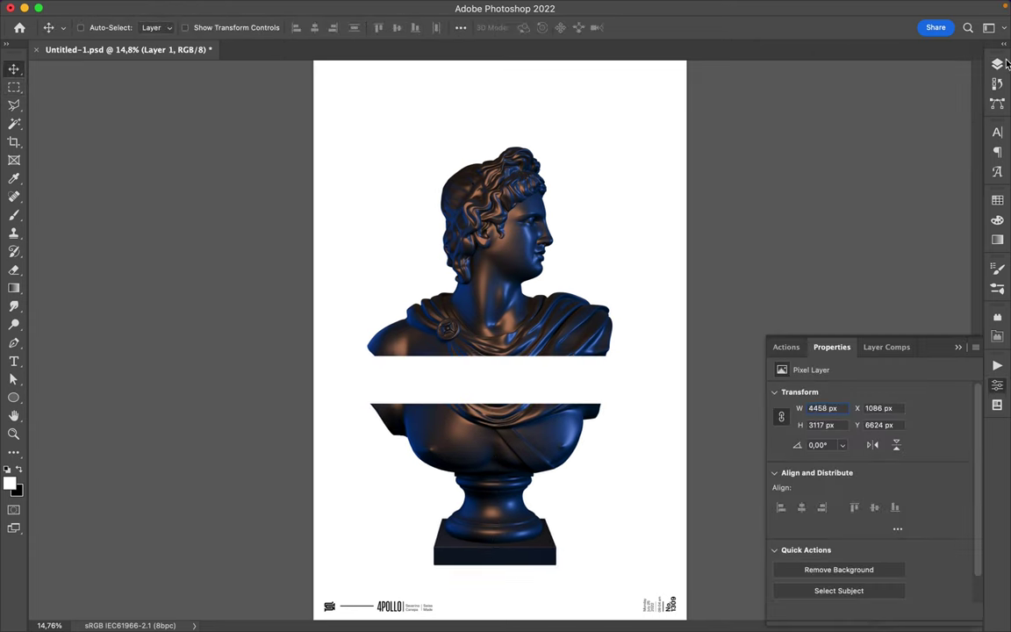
drag(590, 314, 592, 325)
Draw a large square below the head with a brown-to-blue gradient fill, placed beneath the bust layer
key(u)
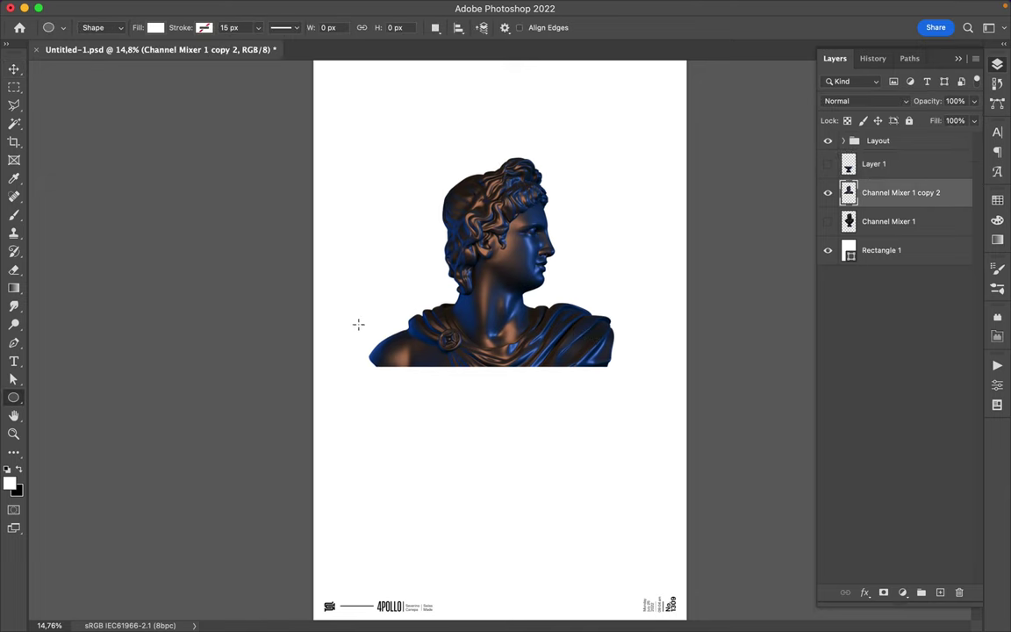
drag(367, 278, 631, 542)
key(a)
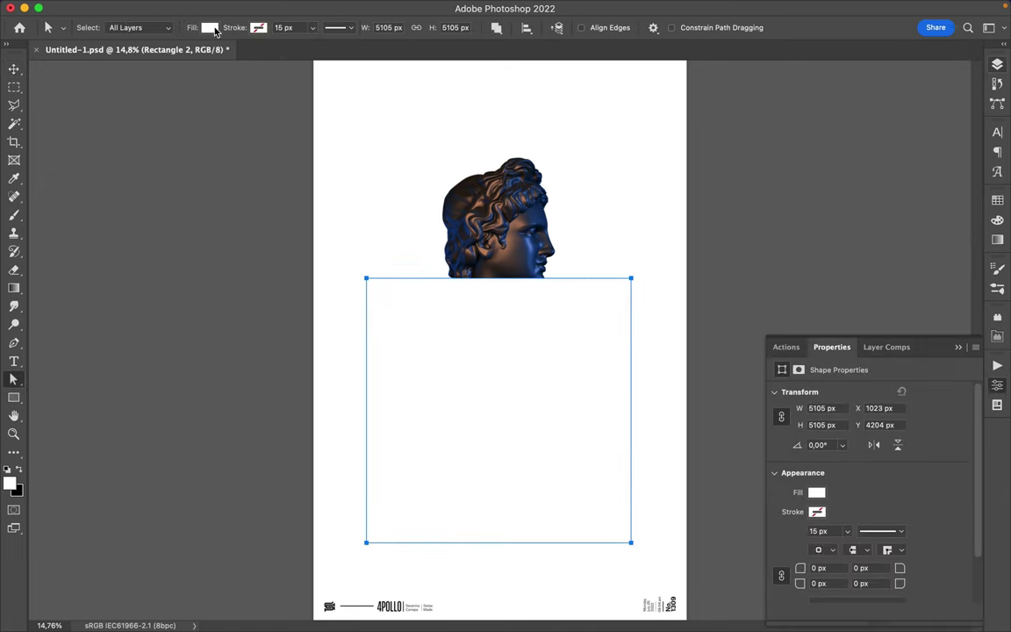
click(208, 27)
click(145, 79)
mouse_move(882, 192)
mouse_down()
mouse_move(913, 253)
mouse_move(912, 237)
mouse_up()
Shorten the gradient square by pulling its bottom edge up
key(v)
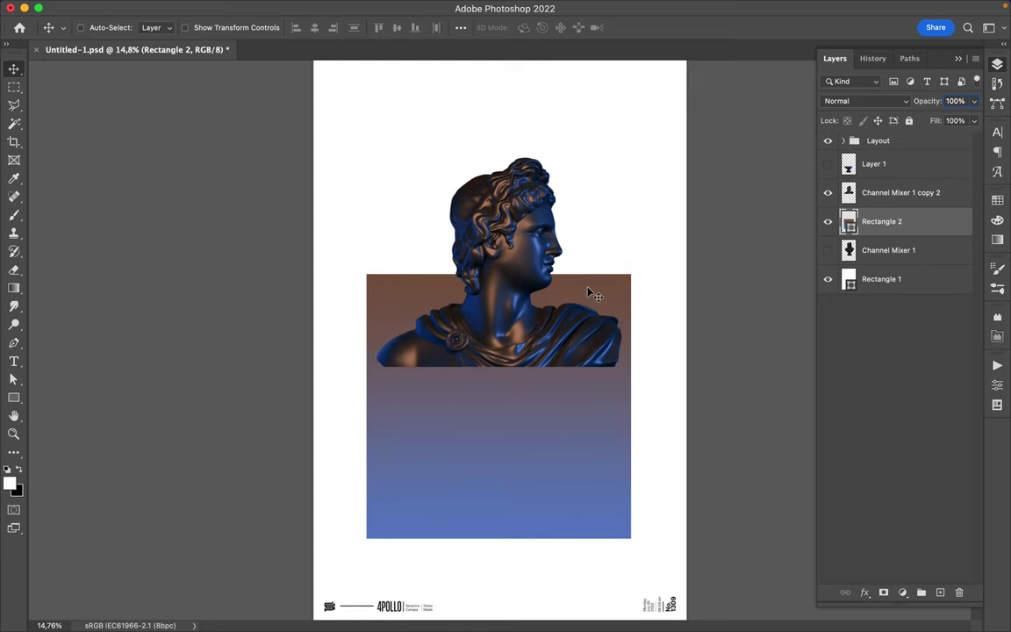
key(ctrl+t)
drag(499, 542, 498, 488)
key(Return)
Draw a gradient ellipse circle beside the head
scroll(481, 340, down, 1)
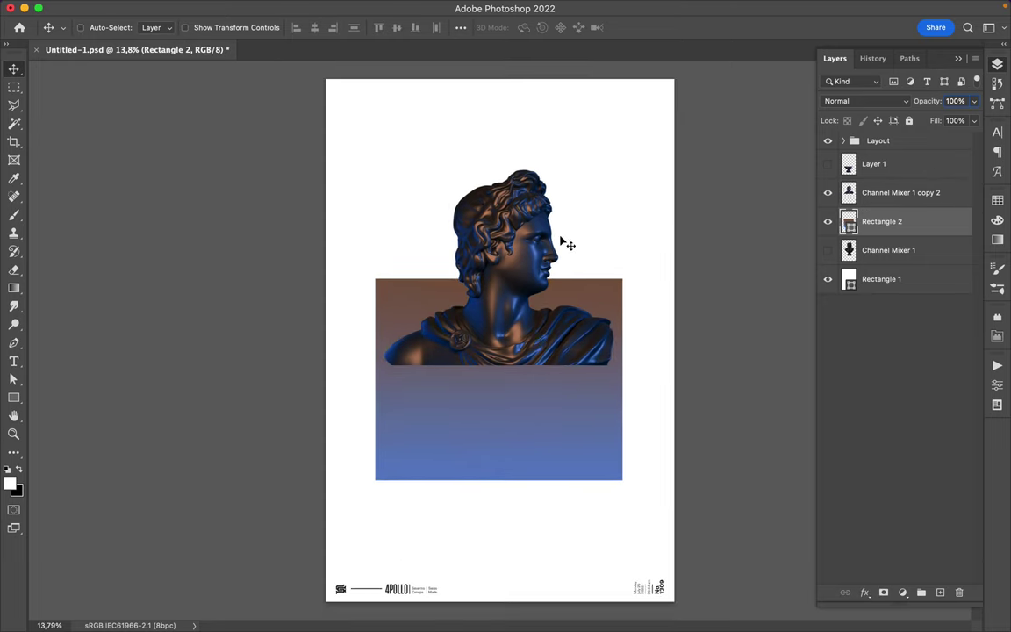
key(shift+u)
drag(447, 186, 491, 230)
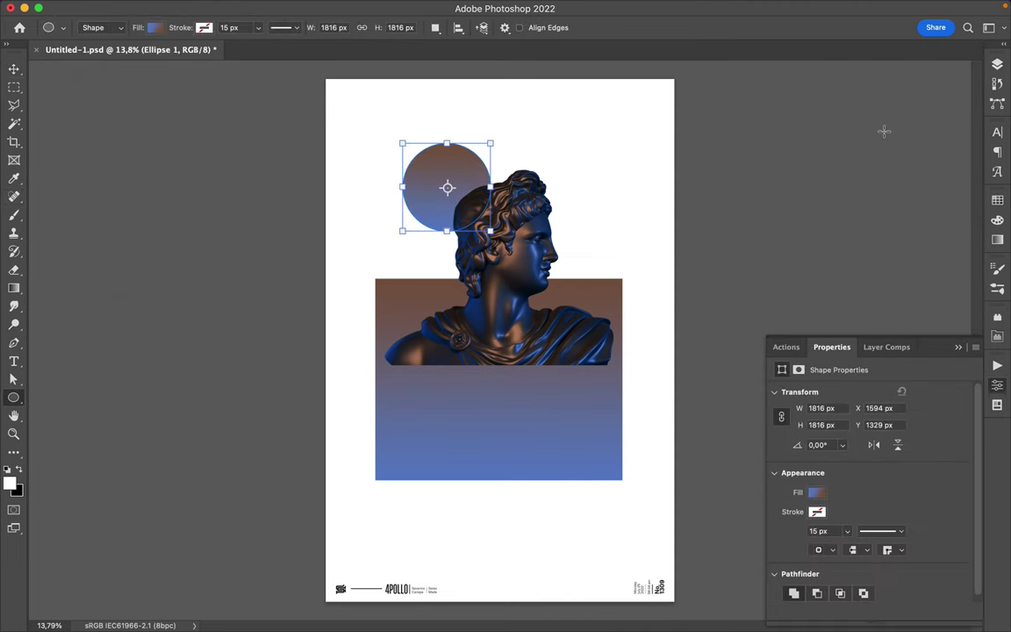
Duplicate the gradient circle, shrink the copy beside the head, and keep the large circle upper left
key(ctrl+j)
key(F7)
key(ctrl+])
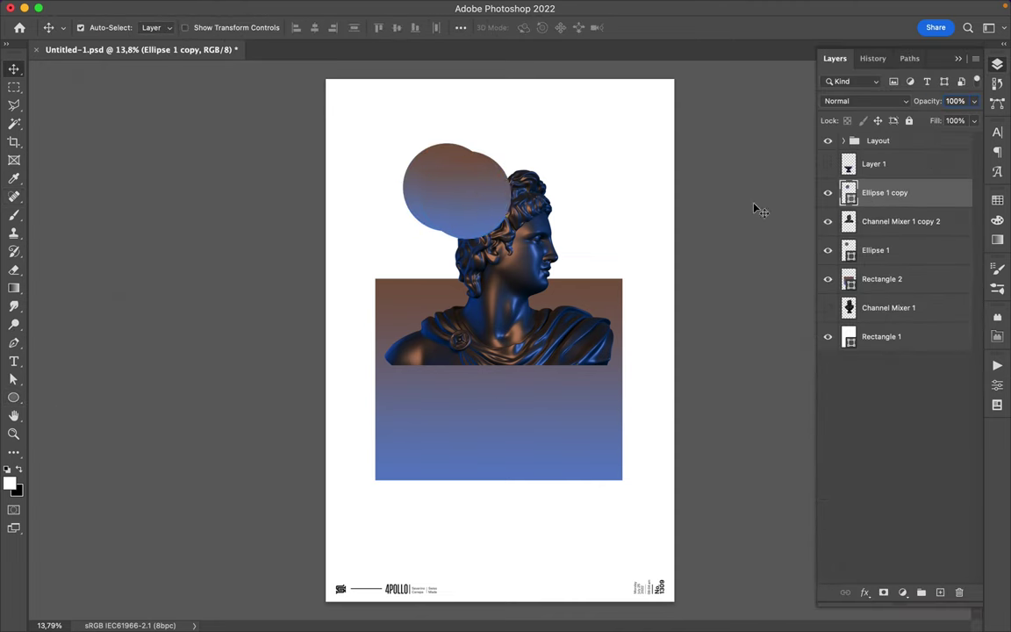
drag(481, 209, 471, 198)
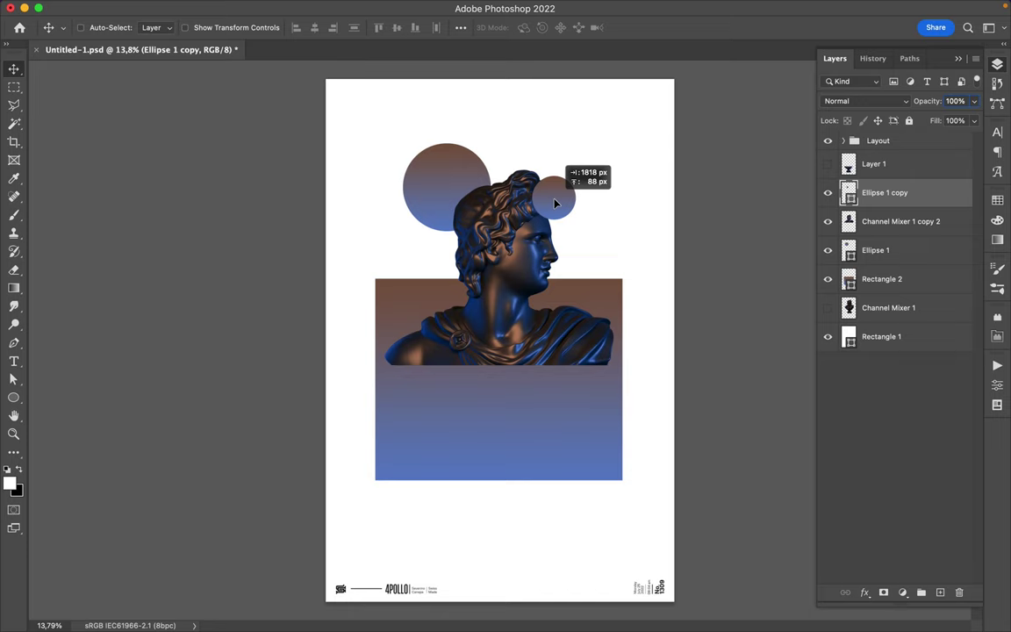
drag(555, 203, 526, 186)
drag(434, 188, 436, 193)
drag(527, 182, 540, 163)
drag(424, 183, 443, 202)
click(542, 183)
drag(559, 209, 564, 217)
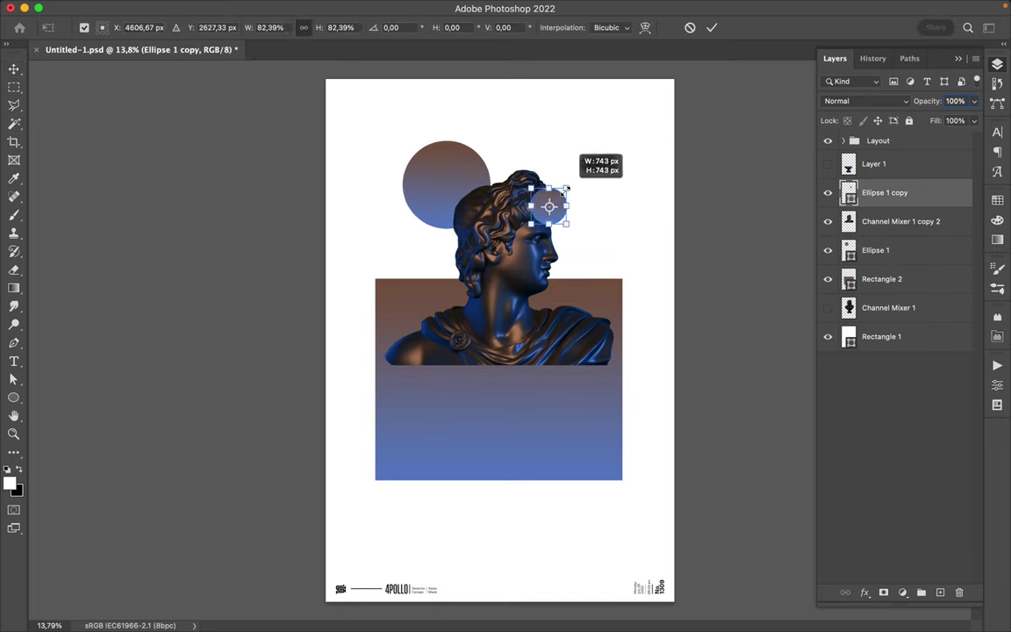
Draw a thin 2582 × 167 px rectangle bar under the bust with the Rectangle Tool
key(u)
click(153, 27)
click(154, 27)
right_click(14, 397)
click(55, 398)
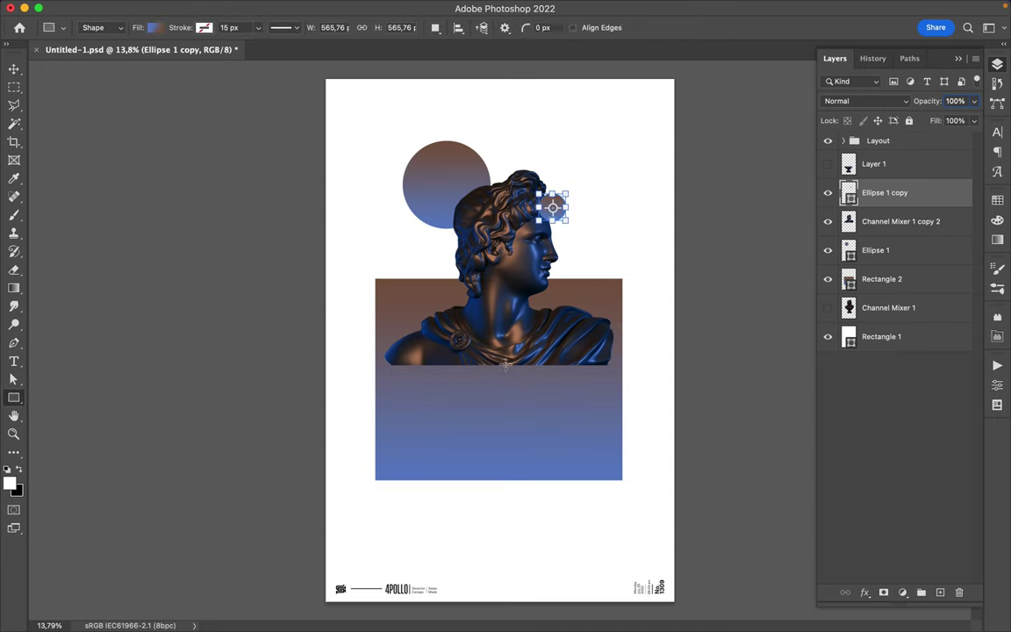
drag(593, 370, 615, 370)
Change the bar's fill to solid white
key(v)
key(u)
click(153, 27)
click(153, 27)
click(14, 379)
click(208, 28)
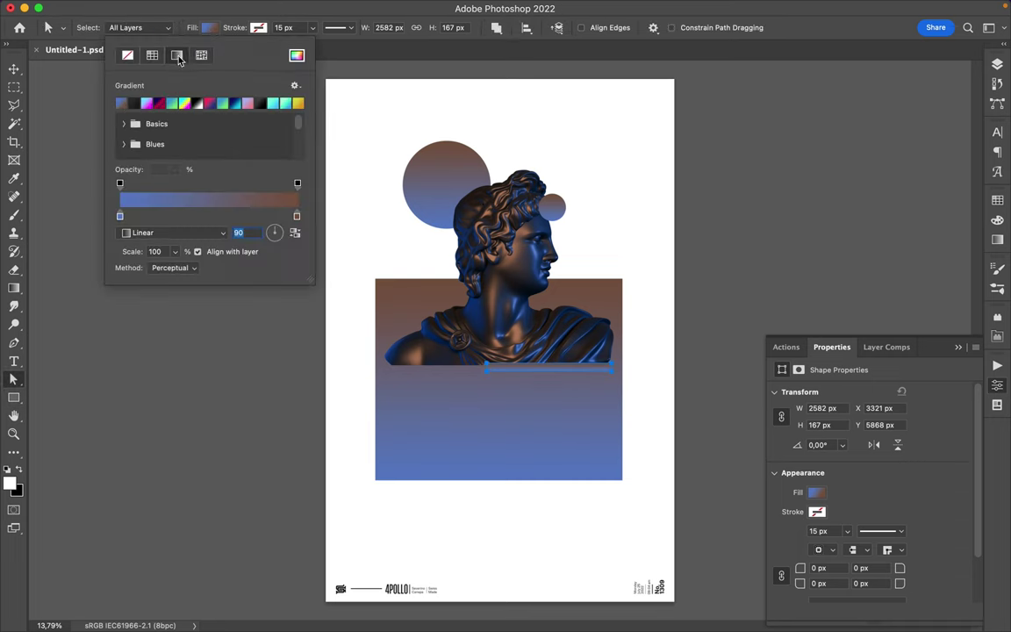
click(152, 54)
key(Escape)
Resize the white bar to be thinner and slightly longer, 2875 × 86 px
click(14, 380)
click(14, 69)
scroll(549, 369, up, 3)
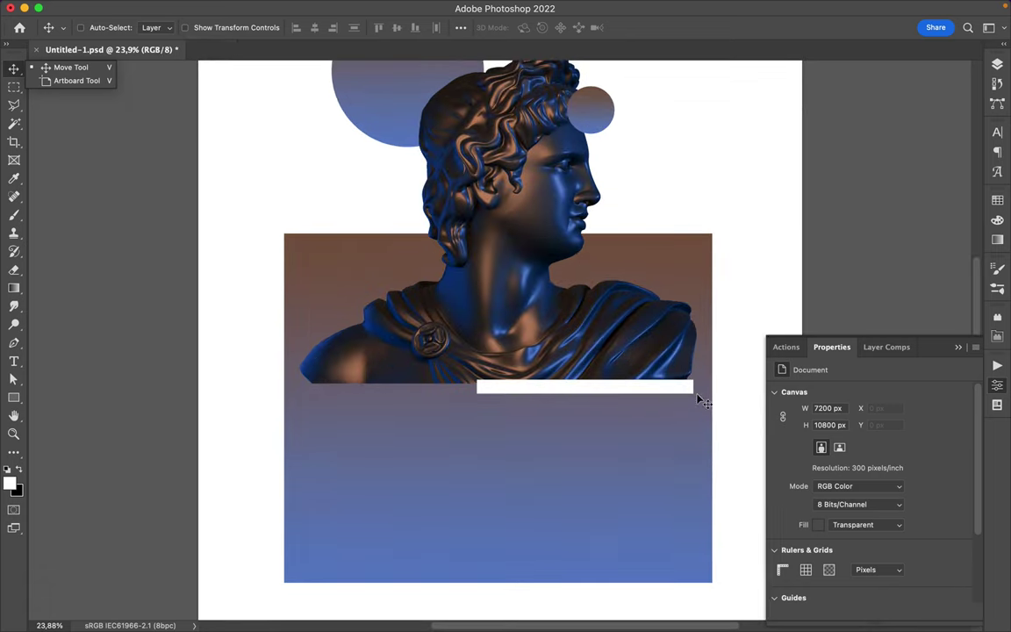
click(671, 392)
click(505, 240)
ctrl+click(582, 393)
key(ctrl+t)
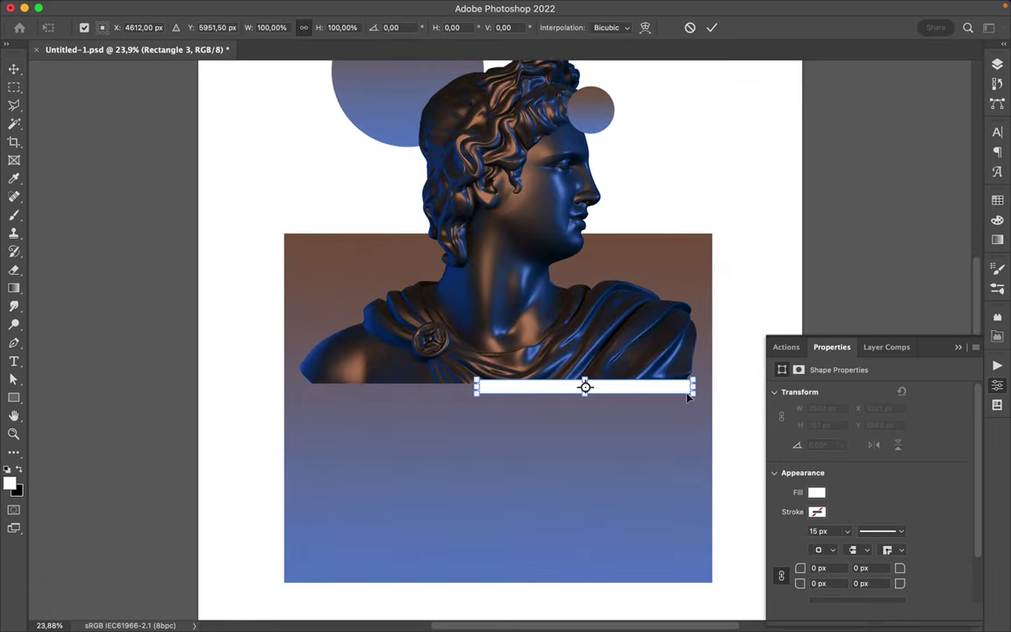
drag(716, 386, 719, 387)
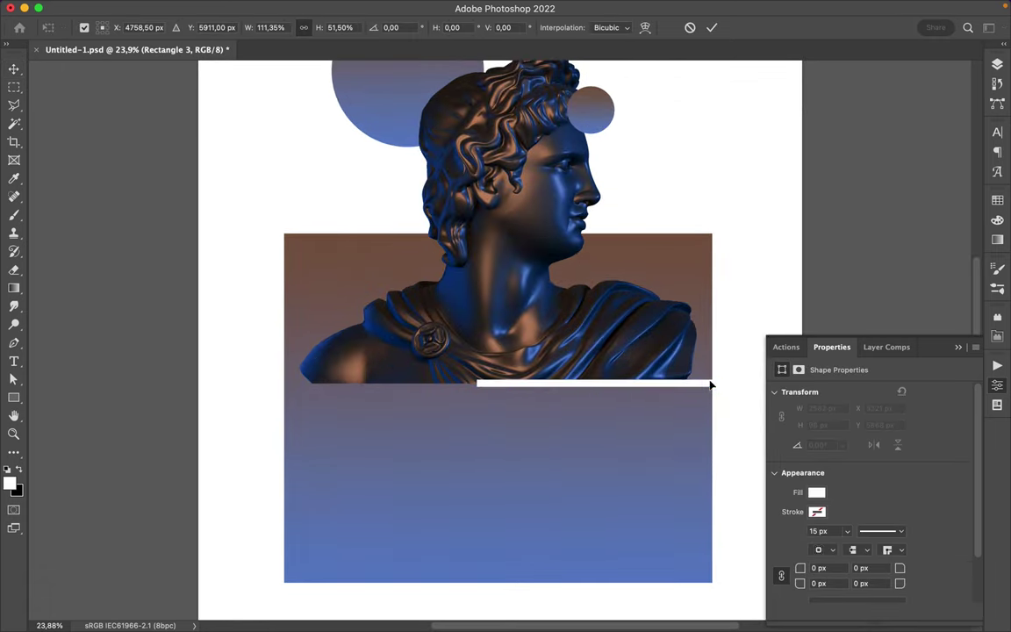
key(Return)
scroll(666, 394, down, 2)
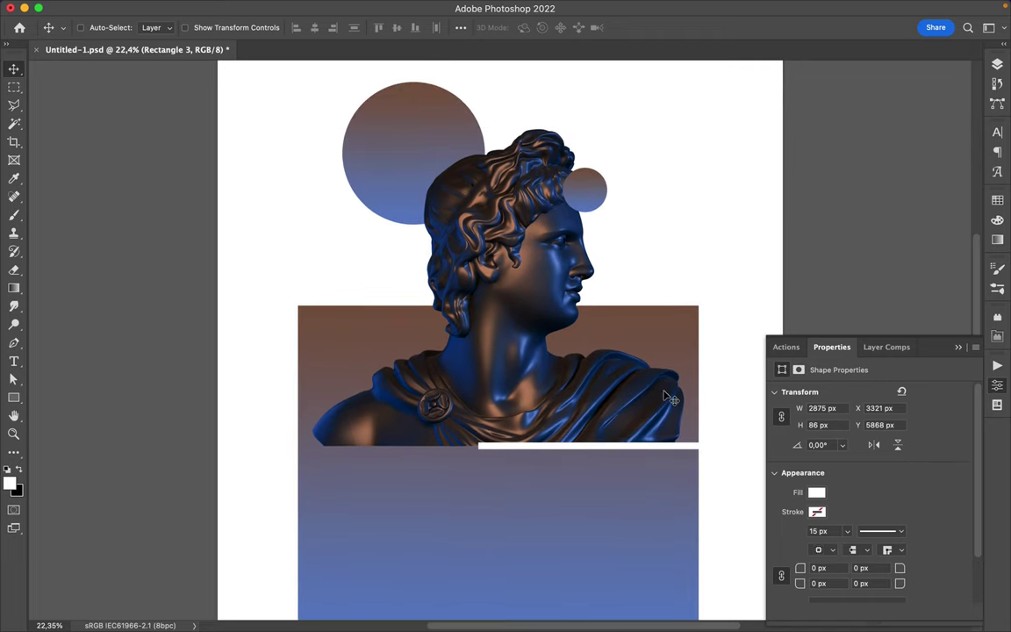
scroll(669, 397, down, 5)
Duplicate the gradient block upward, squash it into a strip across the face, and adjust its gradient fill
ctrl+click(605, 453)
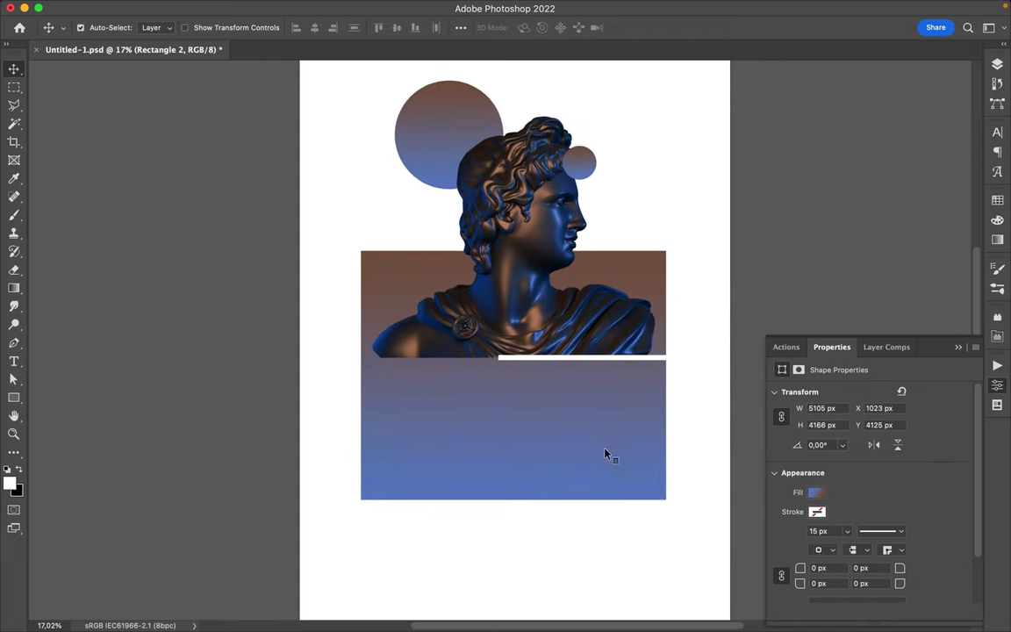
alt+drag(605, 423, 605, 383)
key(ctrl+t)
drag(514, 458, 514, 237)
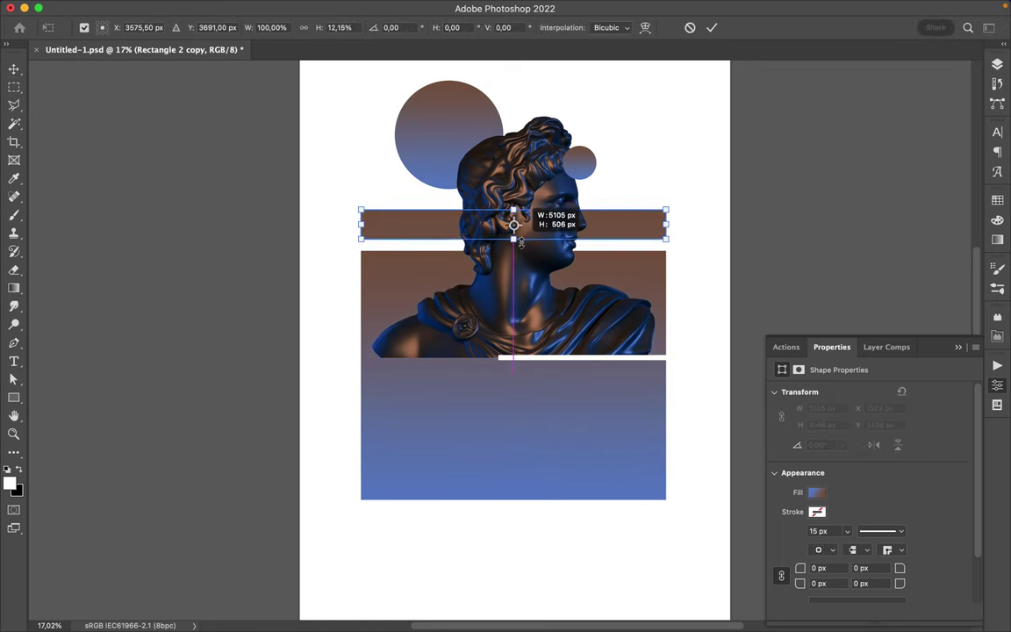
key(Return)
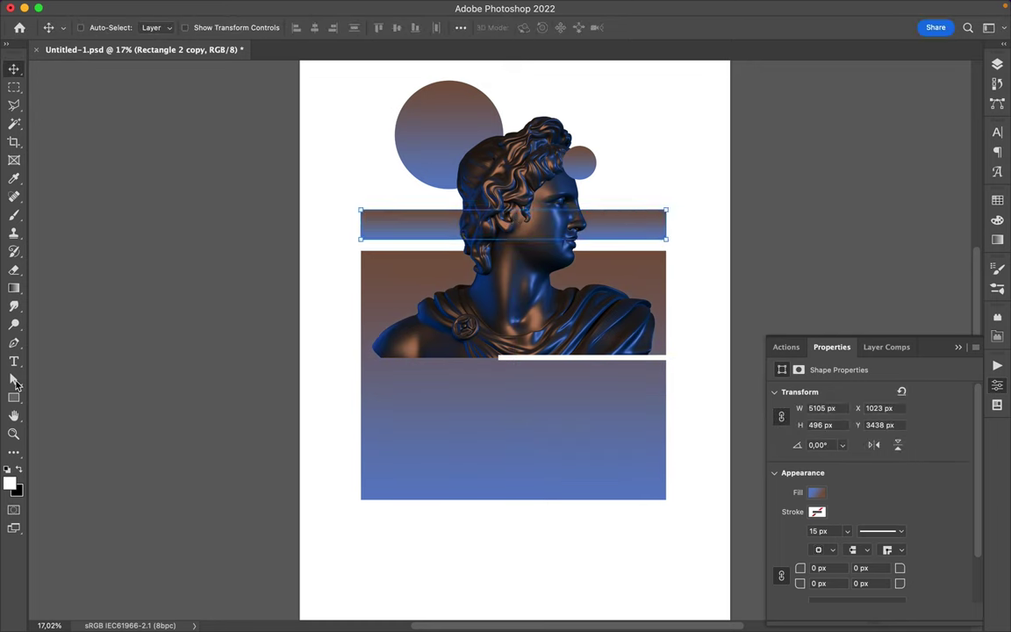
click(14, 379)
click(209, 27)
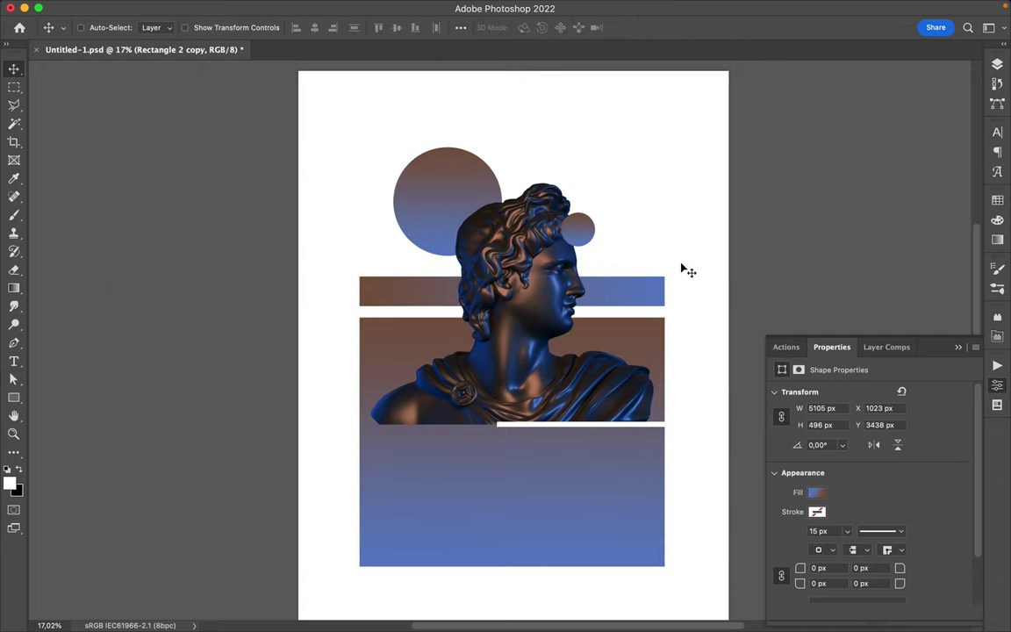
scroll(681, 268, down, 3)
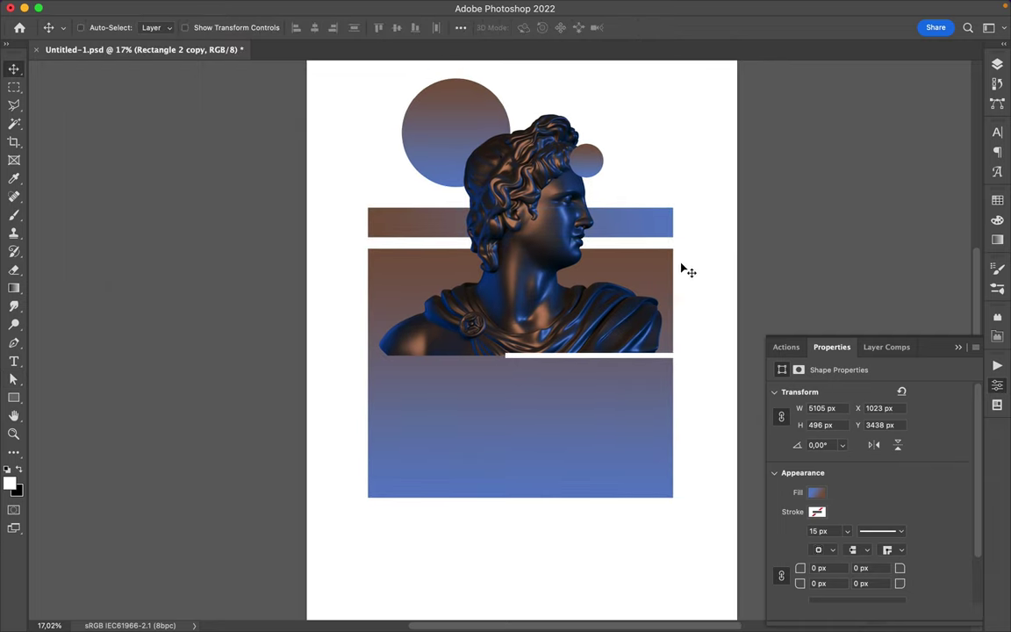
Alt-drag copies of the white bar up onto the bust
mouse_move(593, 356)
mouse_down()
mouse_move(456, 279)
mouse_move(593, 259)
mouse_up()
click(997, 65)
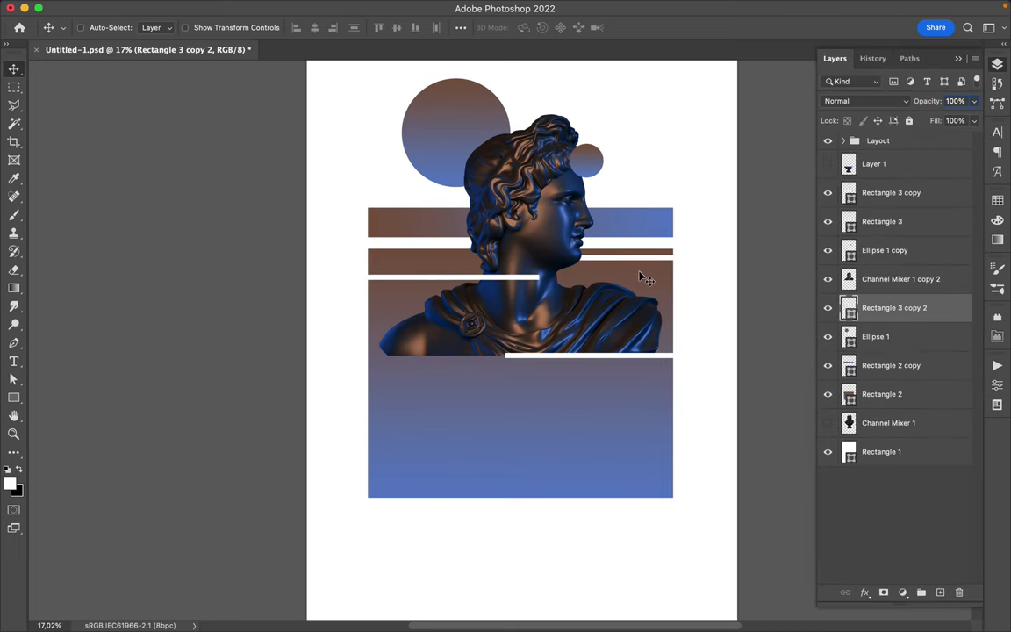
ctrl+click(603, 356)
scroll(599, 393, down, 2)
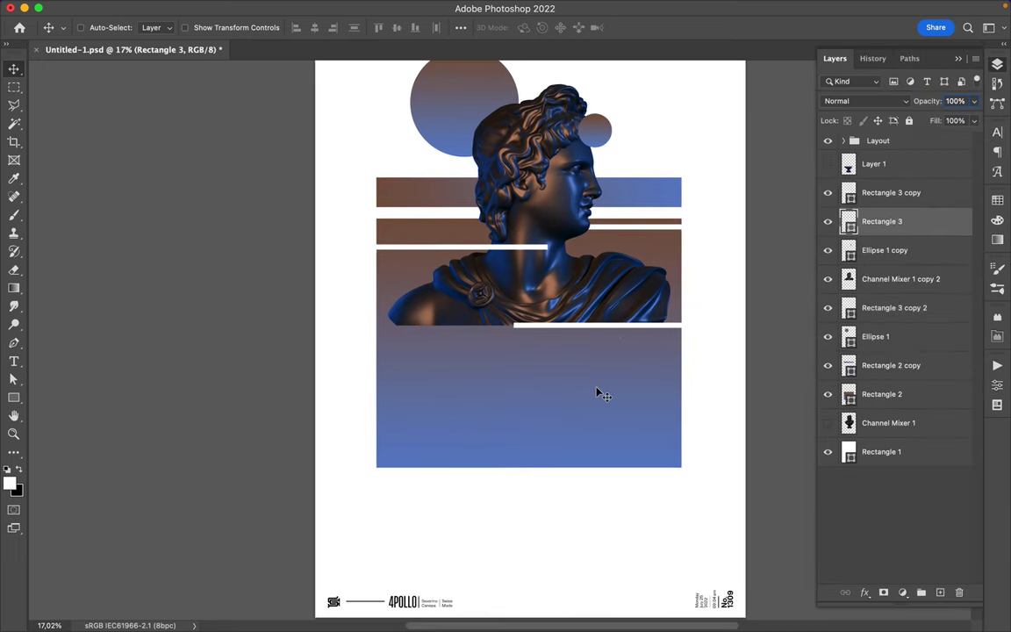
scroll(600, 395, down, 2)
scroll(599, 393, up, 2)
Duplicate a white bar, rotate it vertical, and place its layer below the bust
drag(541, 368, 444, 438)
key(ctrl+t)
mouse_move(351, 427)
mouse_down()
mouse_move(455, 342)
mouse_move(411, 379)
mouse_move(379, 375)
mouse_up()
key(Return)
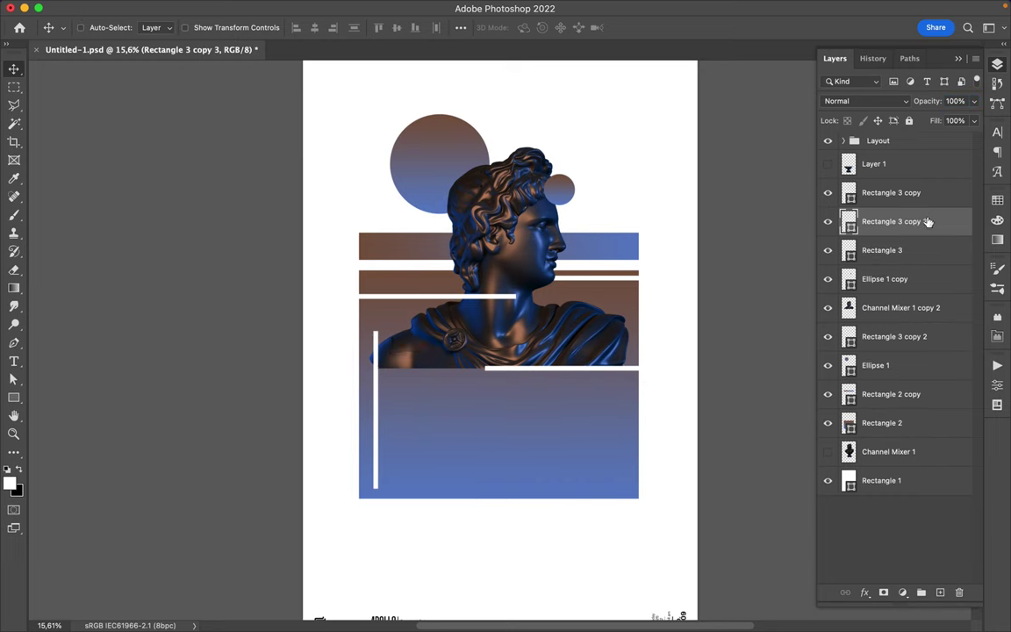
drag(928, 221, 843, 322)
drag(376, 411, 374, 410)
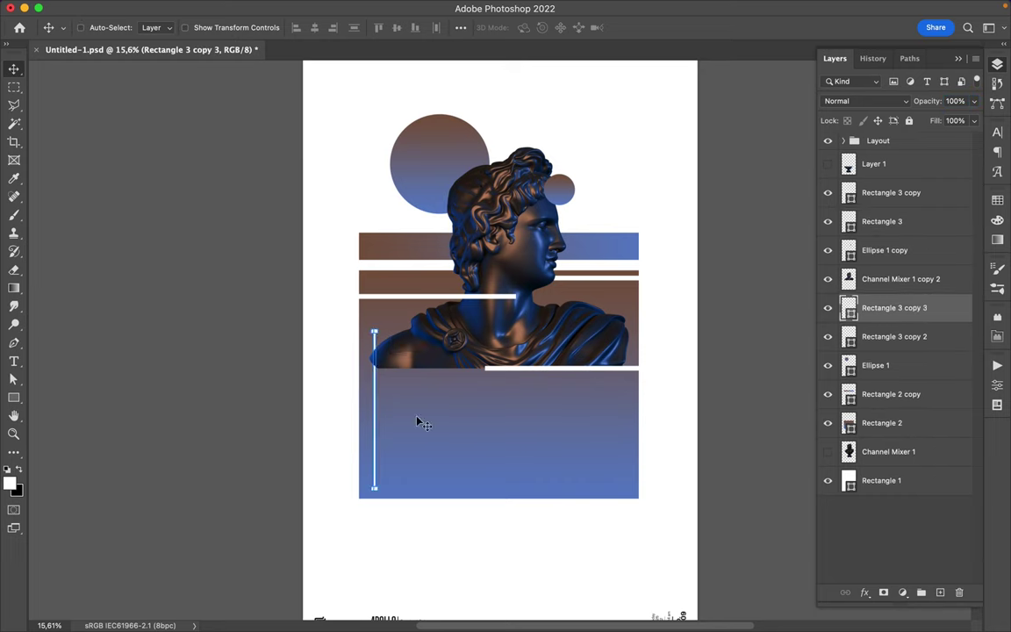
Extend the bar into an L-shaped corner line with no fill and a 35 px white stroke
key(p)
drag(374, 486, 447, 485)
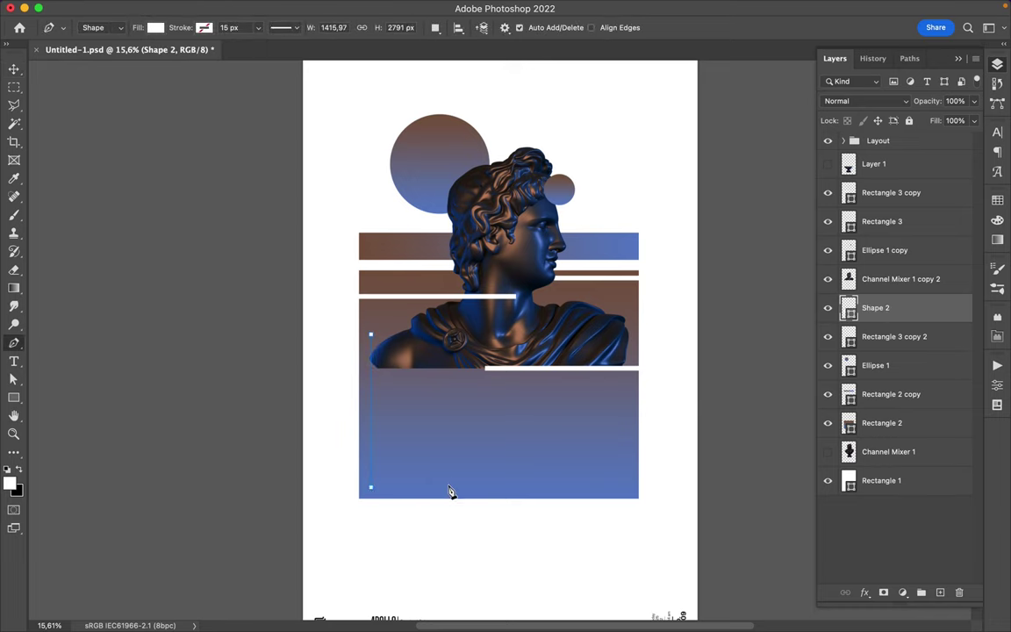
click(209, 27)
click(172, 103)
click(285, 27)
text(35)
key(Return)
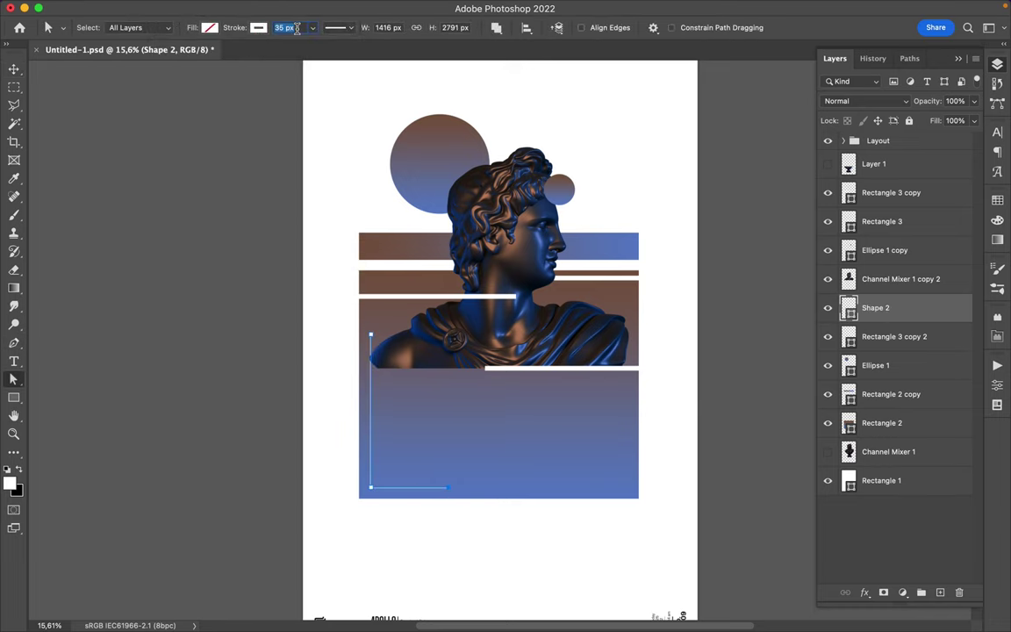
key(v)
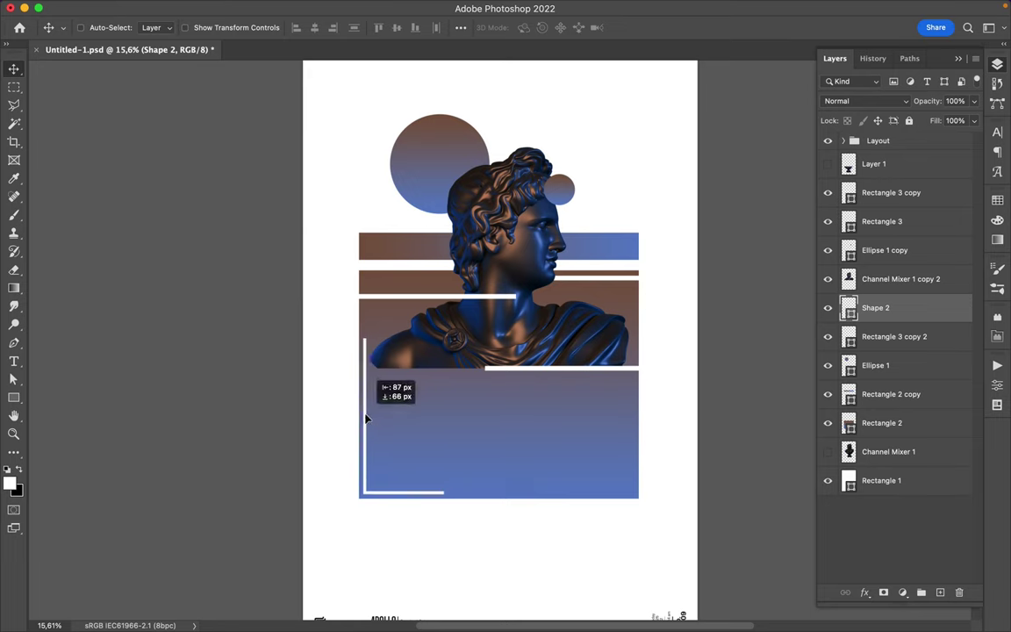
key(a)
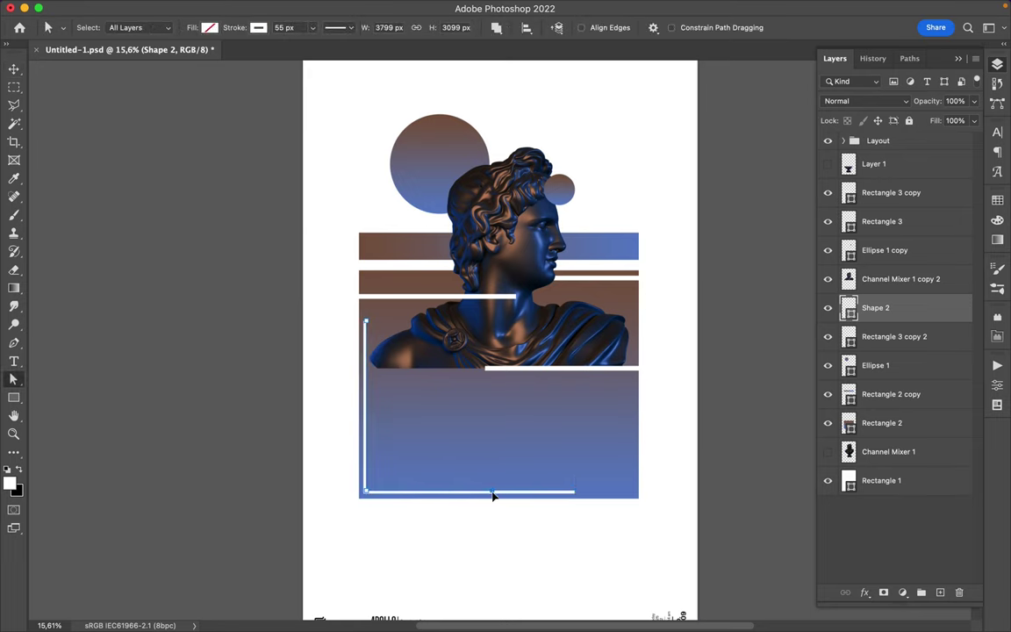
click(488, 562)
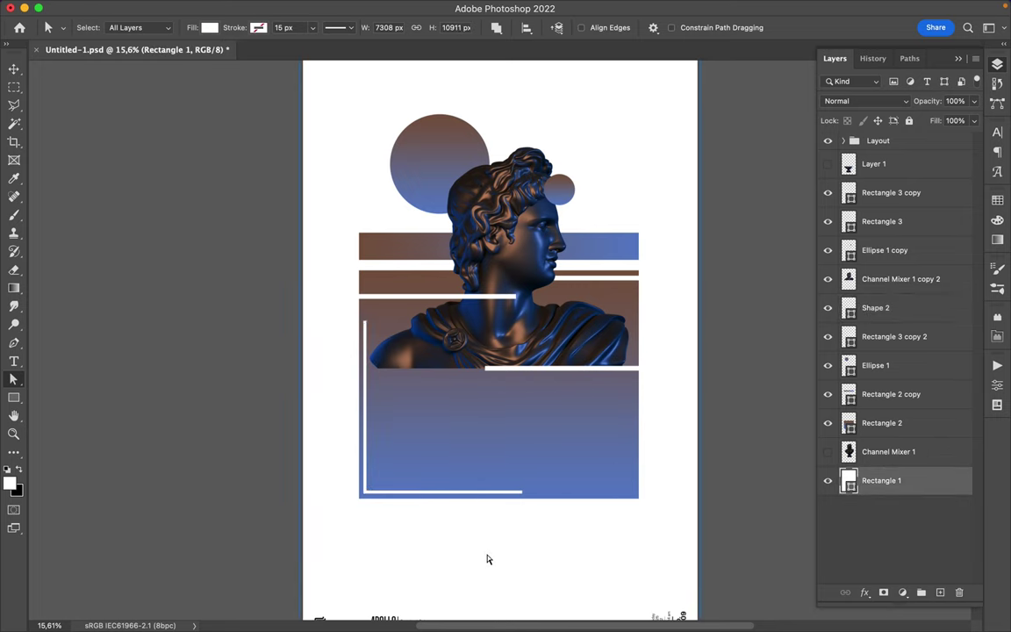
Duplicate the white bar under the bust down to the block's bottom
key(u)
key(v)
click(528, 373)
drag(528, 373, 563, 443)
key(Return)
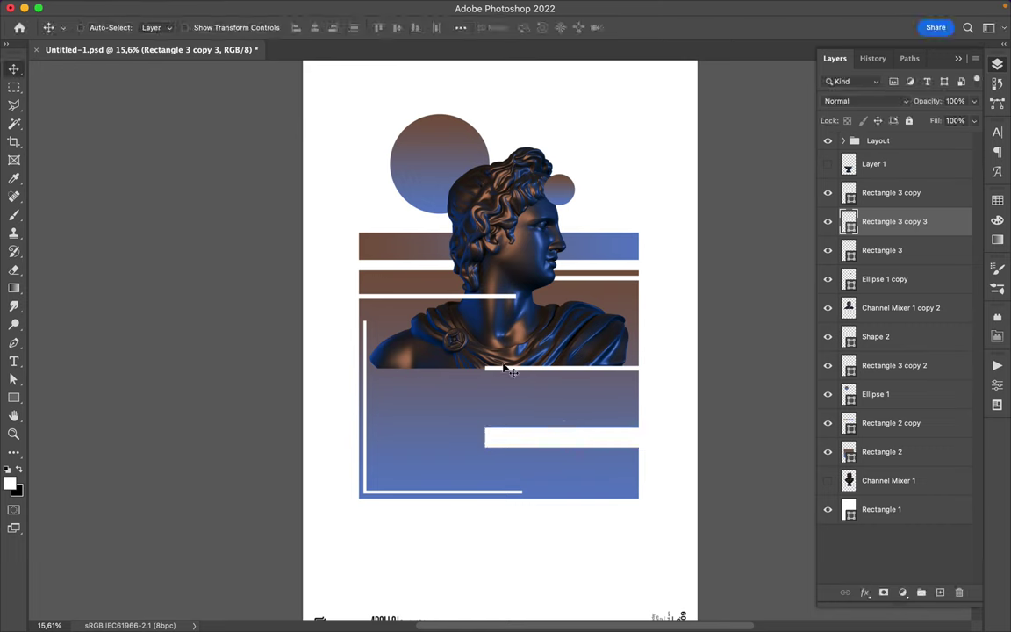
Copy the gradient block's left strip to a new layer and move it about 24 px left
key(m)
drag(354, 263, 372, 534)
key(Delete)
key(v)
drag(383, 476, 501, 481)
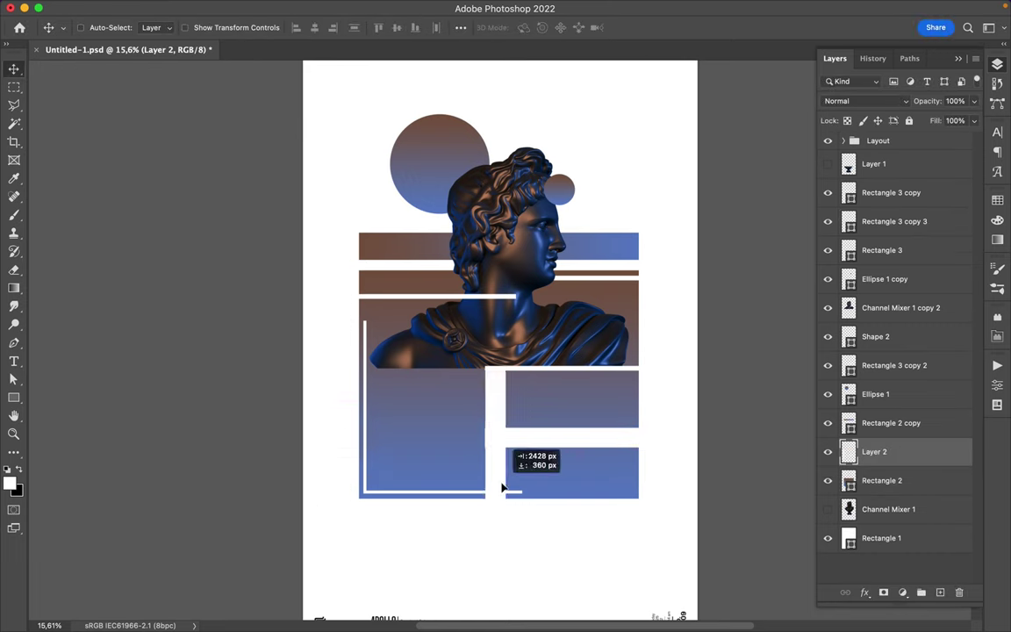
key(ctrl+z)
key(ctrl+z)
right_click(856, 451)
key(Escape)
key(ctrl+j)
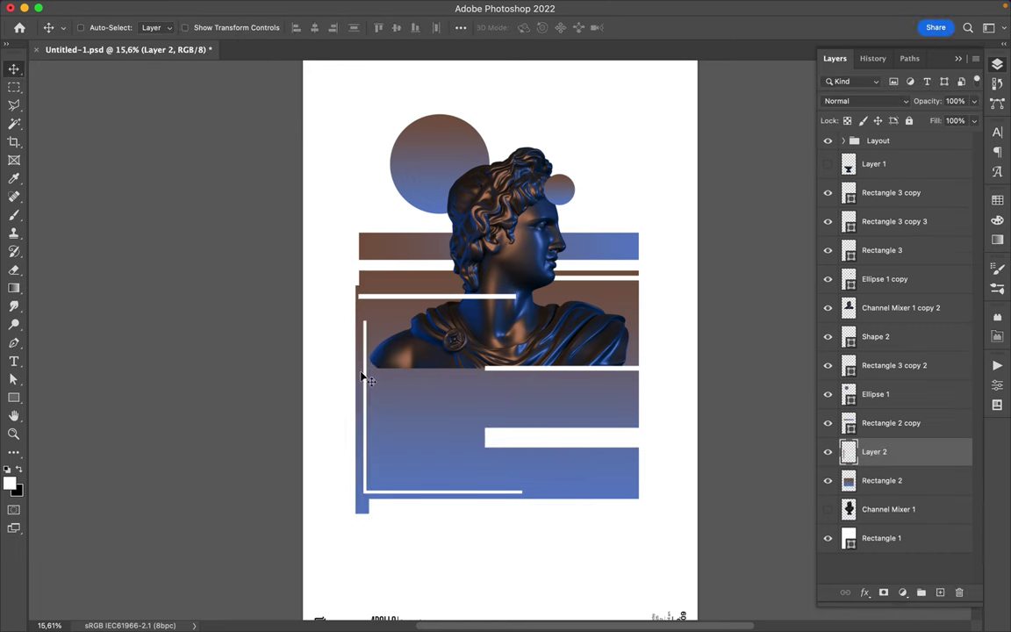
drag(365, 362, 345, 360)
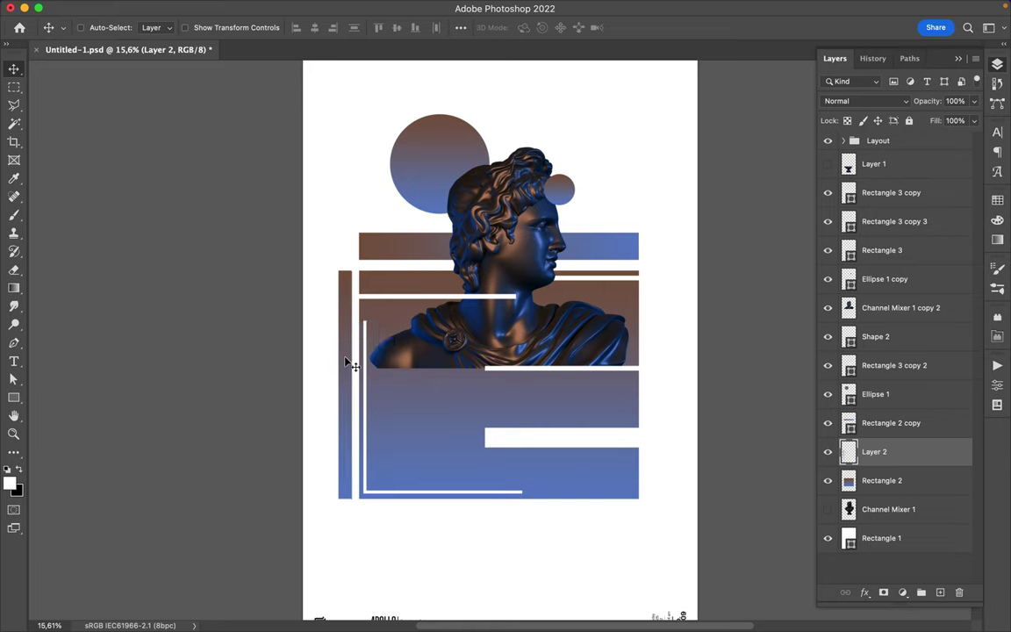
Move the white L-shaped line up and right, then delete the stray left strip layer
click(543, 424)
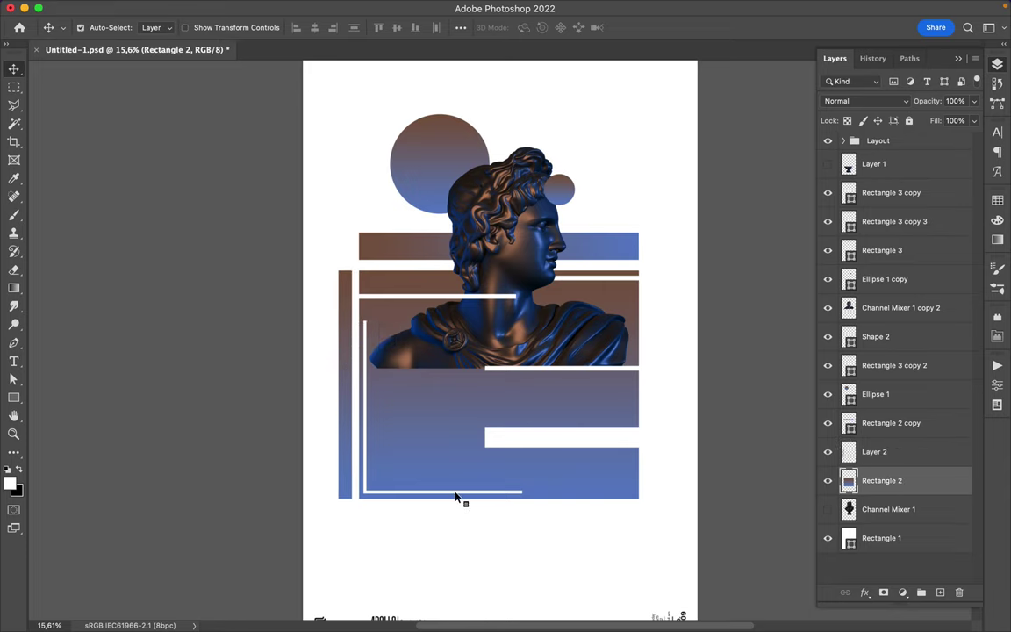
drag(457, 493, 470, 486)
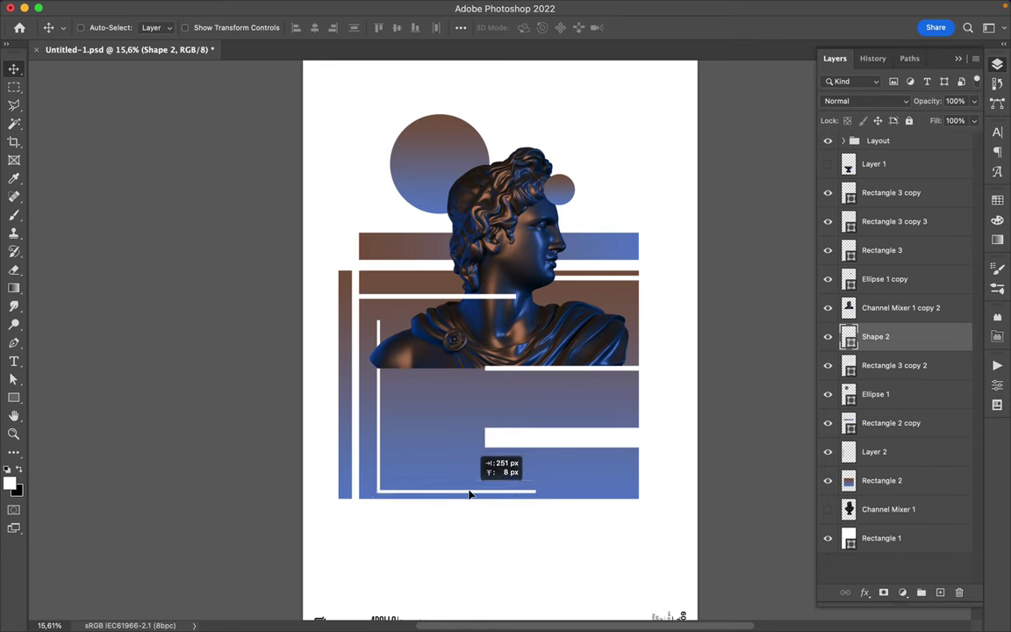
click(342, 401)
key(BackSpace)
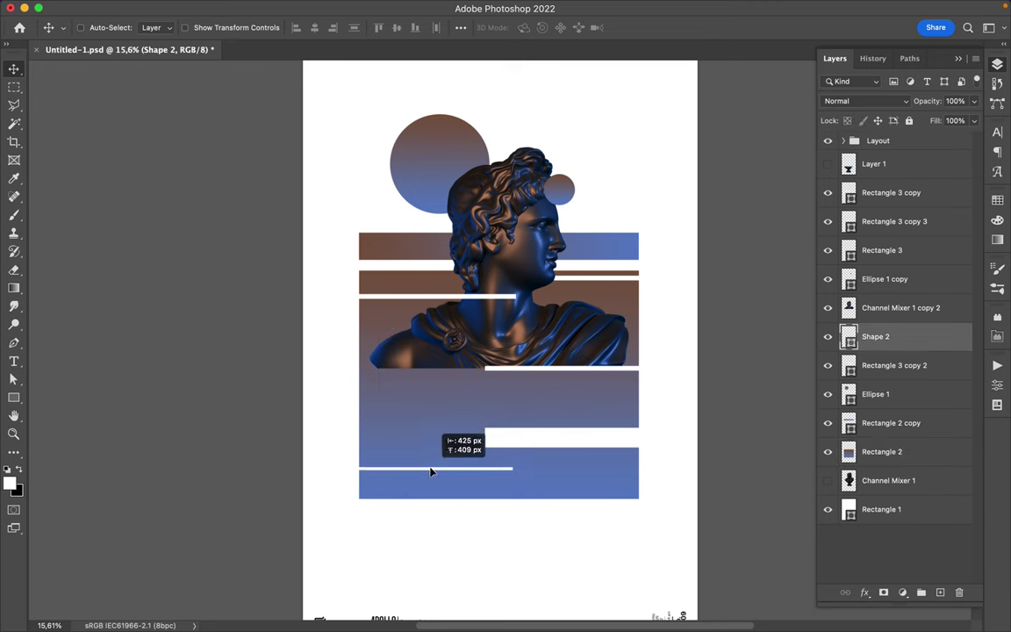
Move the spiky texture up-right and copy a chunk of it to its own layer
drag(538, 156, 588, 120)
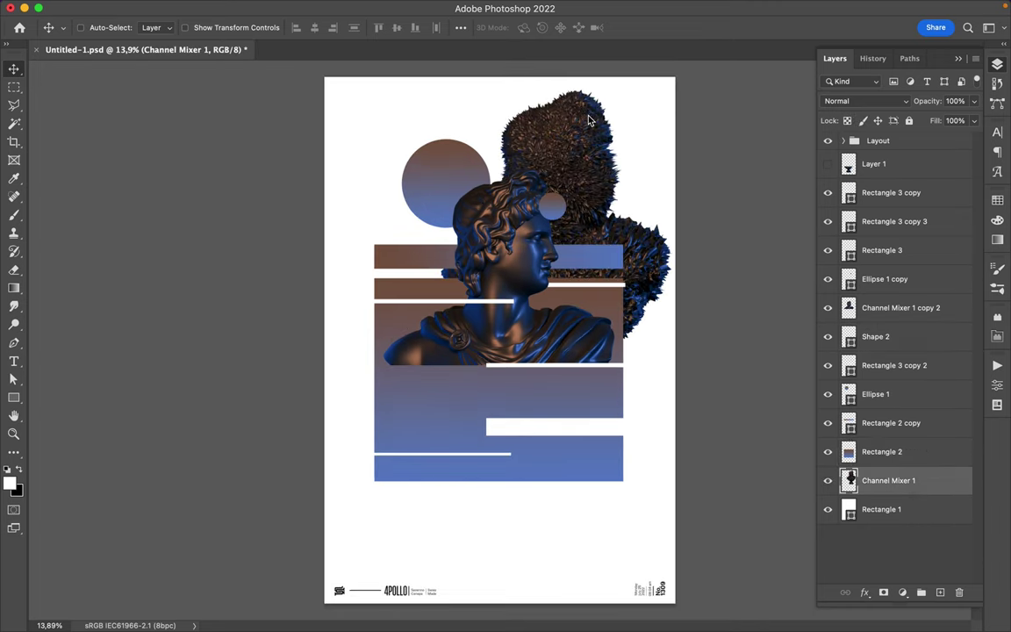
key(m)
mouse_move(541, 84)
mouse_down()
mouse_move(643, 190)
mouse_move(595, 158)
mouse_up()
key(ctrl+j)
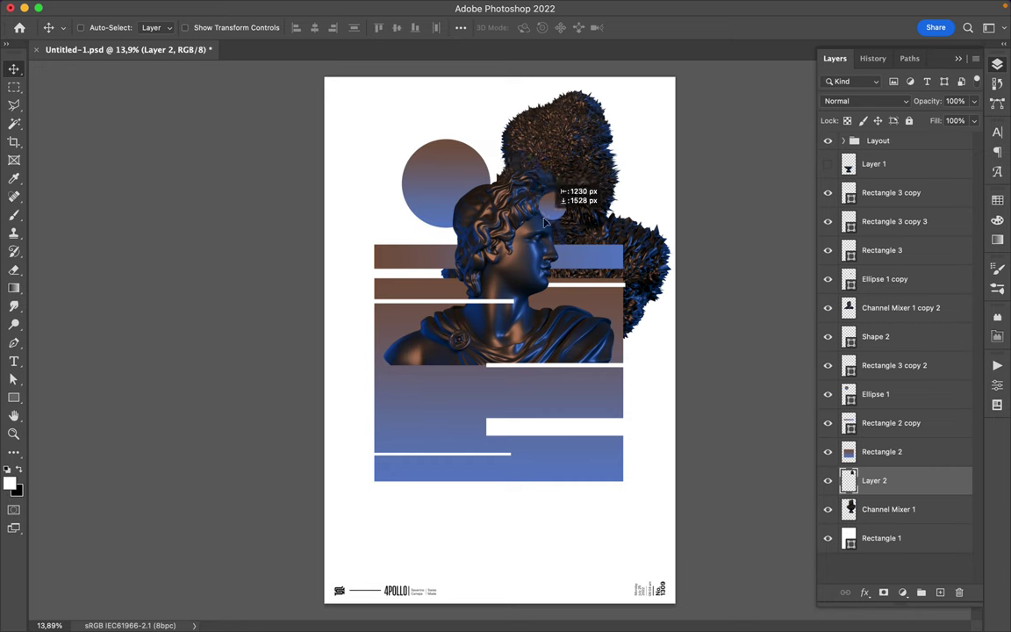
Copy the lower statue area to a new layer and place the pedestal piece below the gradient block
key(m)
drag(446, 420, 527, 254)
key(ctrl+j)
drag(491, 368, 467, 403)
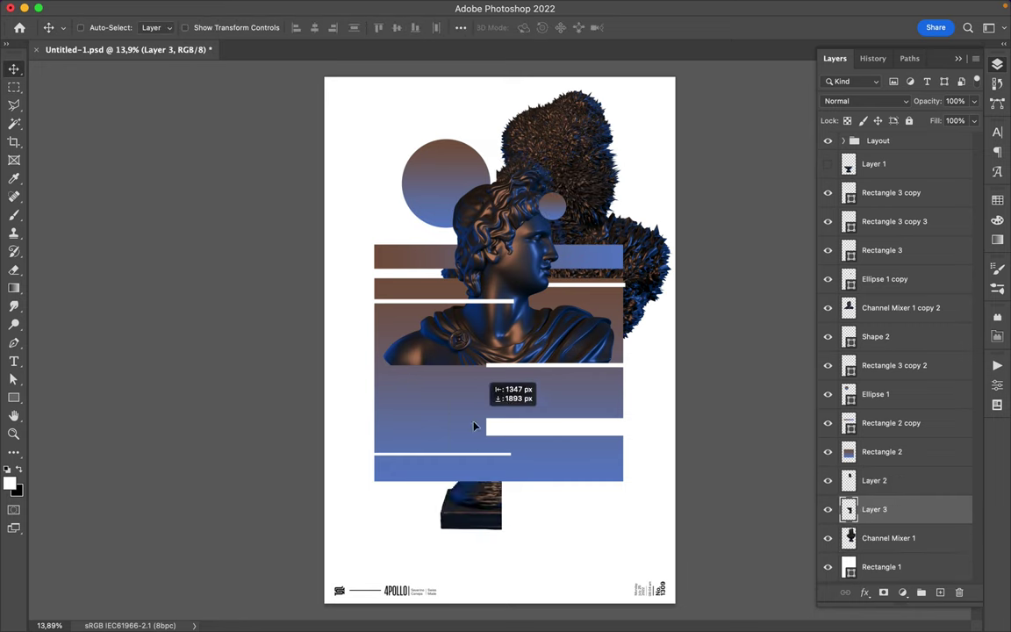
key(ctrl+bracketright)
key(ctrl+bracketright)
drag(429, 368, 470, 423)
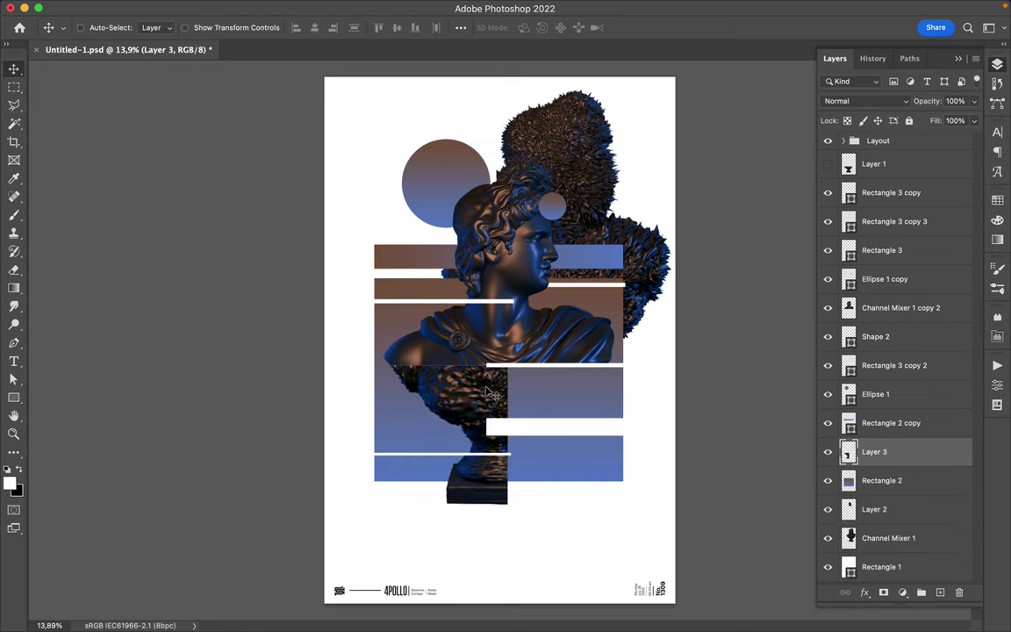
drag(902, 451, 903, 492)
drag(474, 537, 470, 524)
Duplicate a band of the spiky statue onto a new layer and move the copy upward
key(m)
mouse_move(327, 333)
mouse_down()
mouse_move(452, 499)
mouse_move(642, 418)
mouse_up()
key(v)
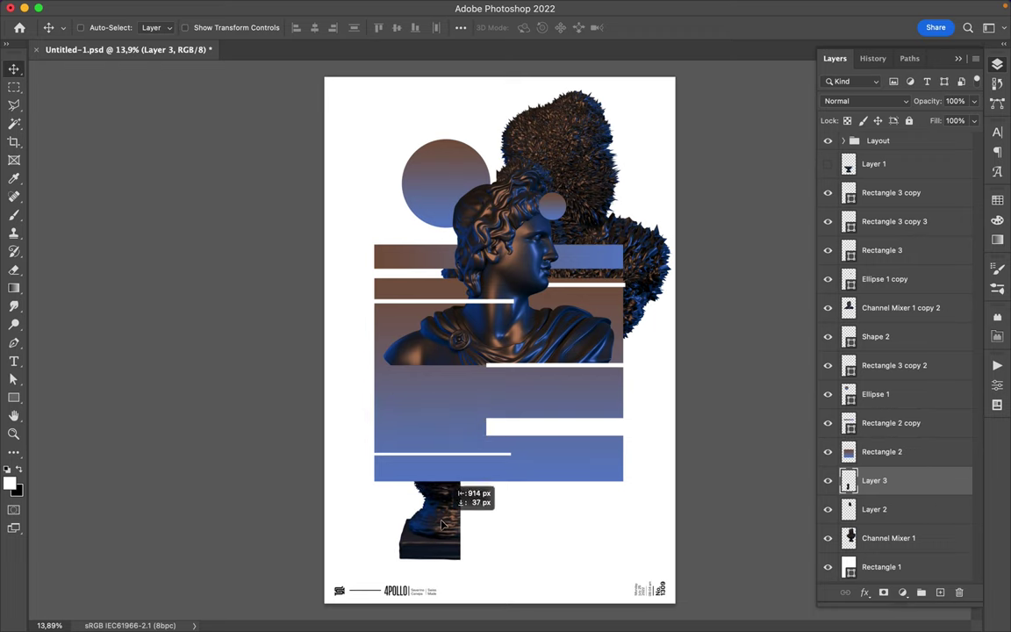
key(m)
key(ctrl+j)
drag(609, 569, 628, 377)
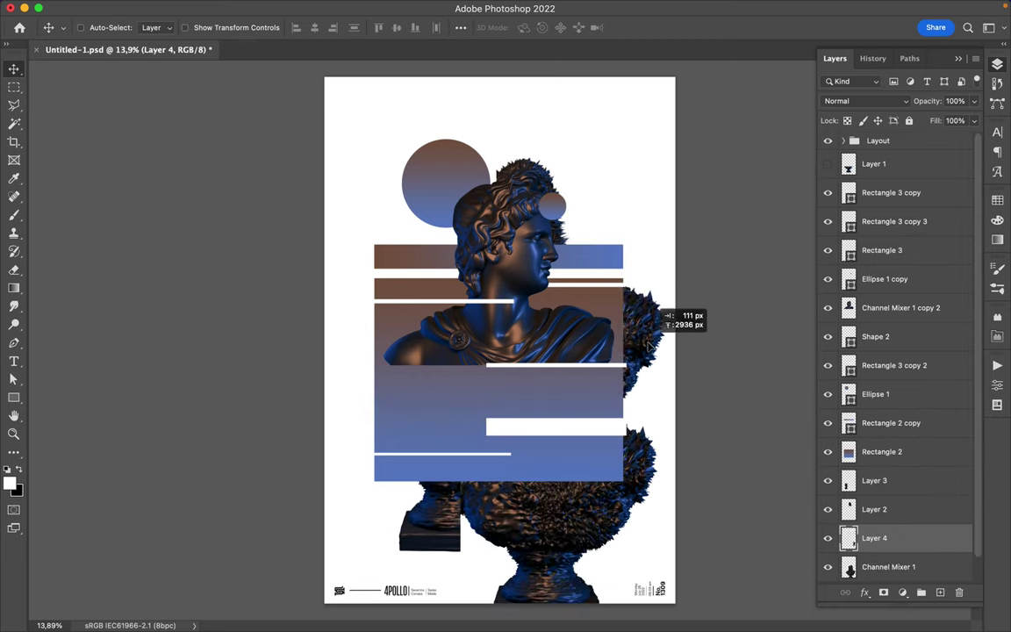
Select the Rectangle 3 white bar and inspect its outline
click(625, 365)
scroll(560, 329, up, 5)
scroll(579, 316, right, 5)
scroll(579, 316, down, 2)
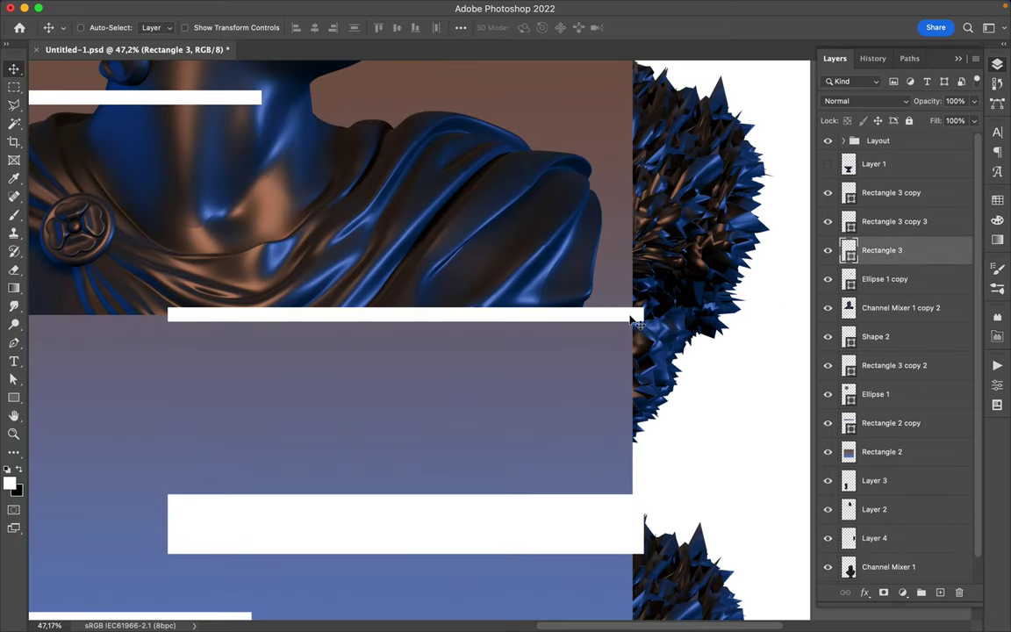
key(a)
key(v)
scroll(633, 324, down, 2)
Align the white bar to the block's edge, then copy a spiky-texture band above Rectangle 2 across the block
drag(641, 435, 618, 442)
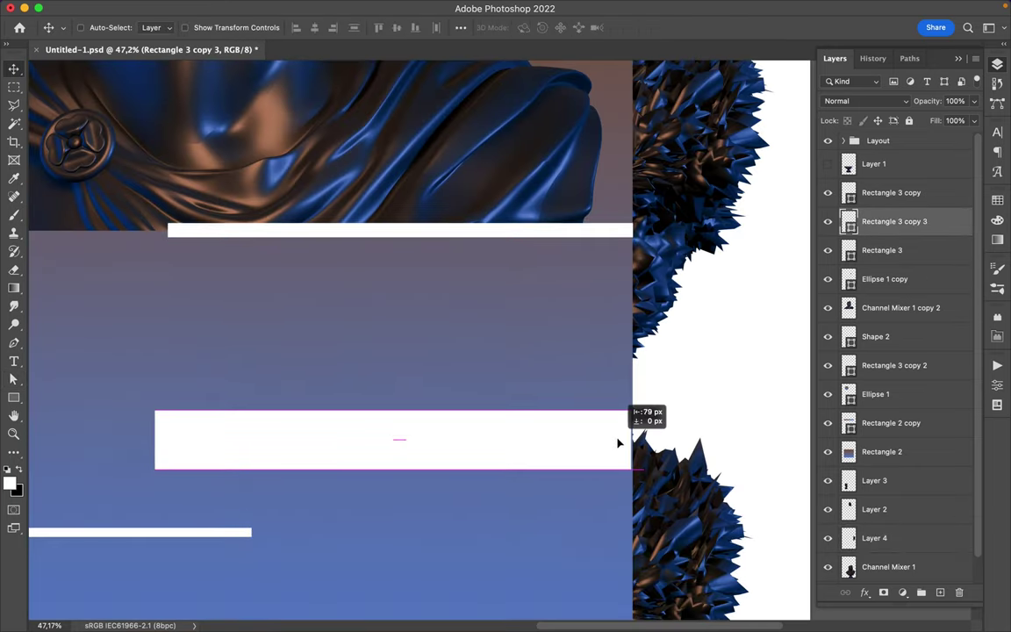
scroll(618, 442, down, 3)
scroll(664, 401, down, 3)
key(m)
drag(326, 464, 556, 474)
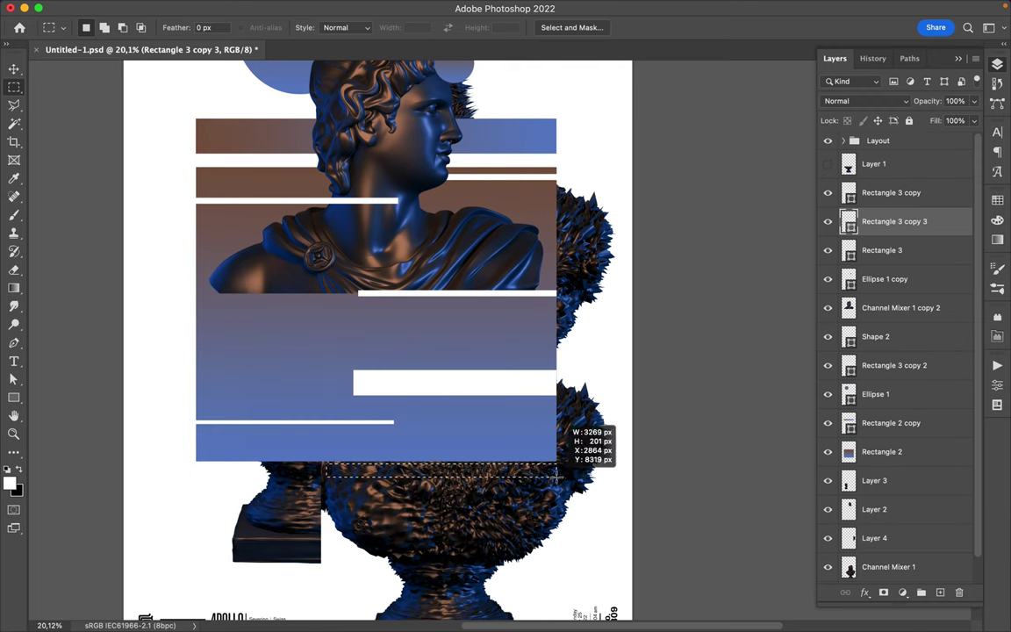
key(ctrl+j)
key(v)
drag(878, 566, 887, 439)
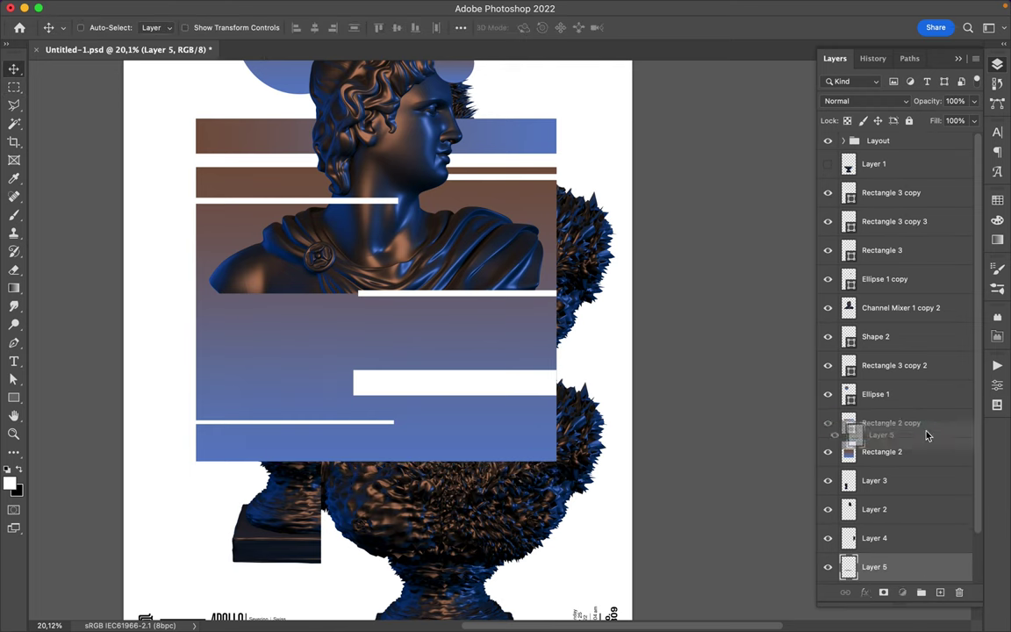
drag(351, 452, 297, 327)
Move the pedestal piece to the right
scroll(302, 300, down, 2)
ctrl+click(672, 478)
drag(446, 509, 608, 509)
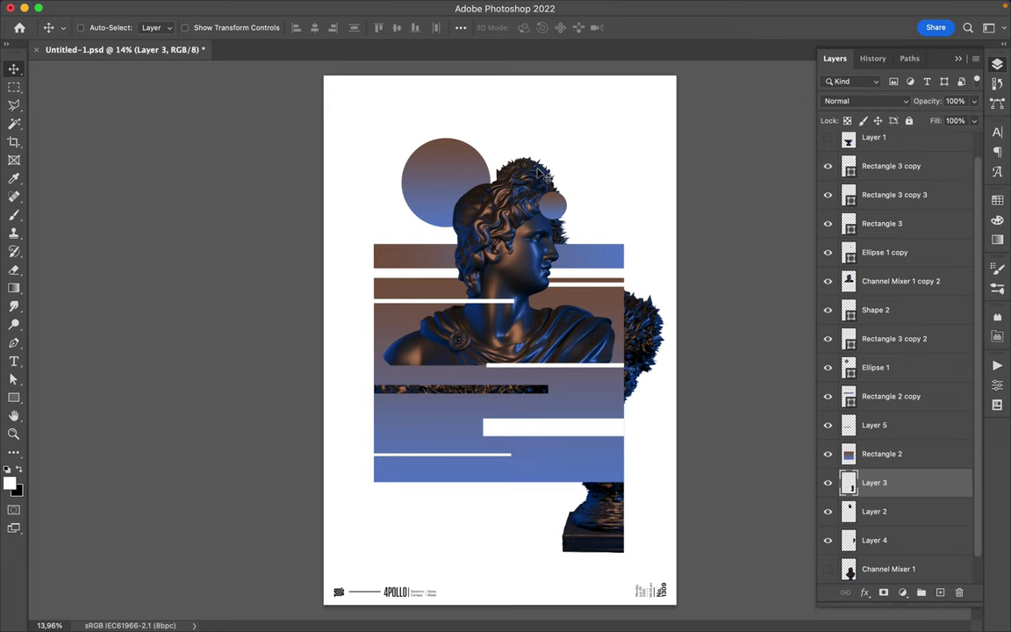
Draw a circle over the bust with the Ellipse tool
key(u)
right_click(13, 398)
click(65, 407)
drag(375, 326, 440, 390)
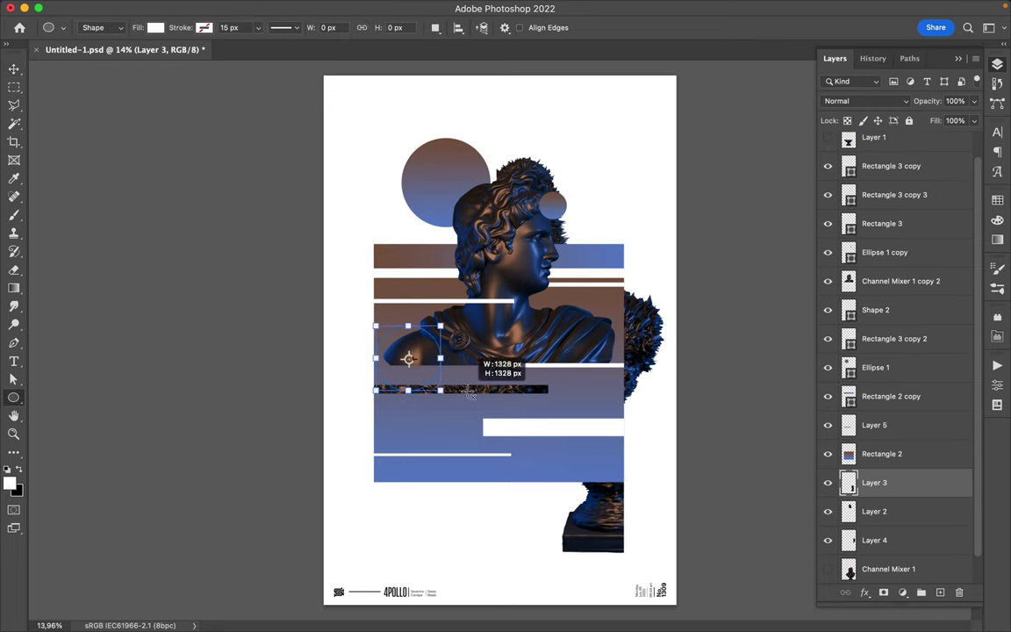
click(998, 67)
Raise the circle in the layer stack and shrink it into a small dot beside the bust's face
key(v)
mouse_move(408, 358)
mouse_down()
mouse_move(394, 350)
mouse_move(606, 316)
mouse_up()
scroll(397, 354, down, 1)
drag(876, 453, 871, 210)
key(ctrl+t)
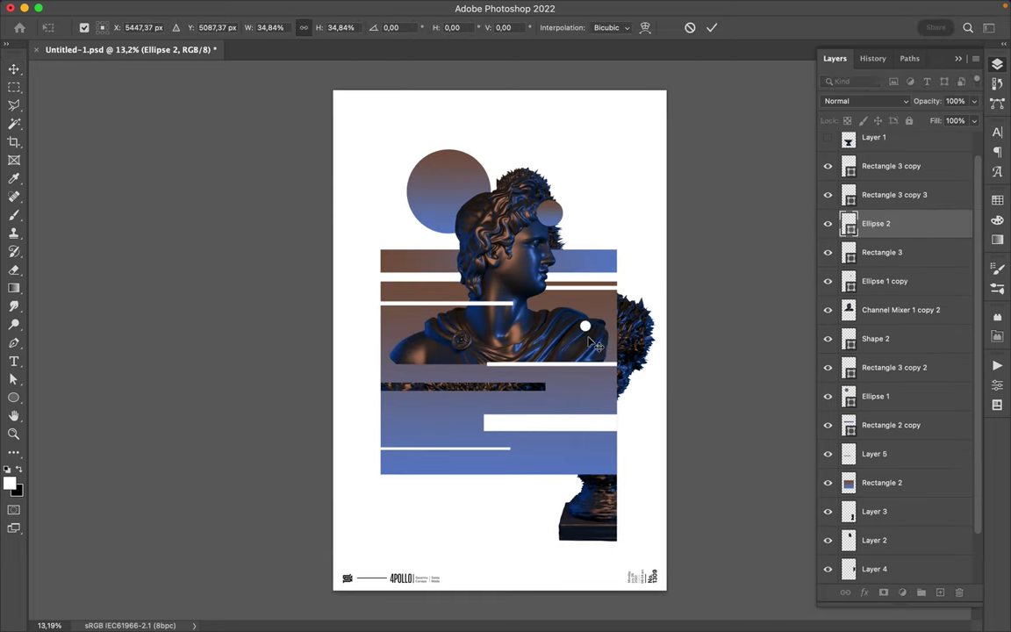
key(Return)
drag(590, 328, 479, 326)
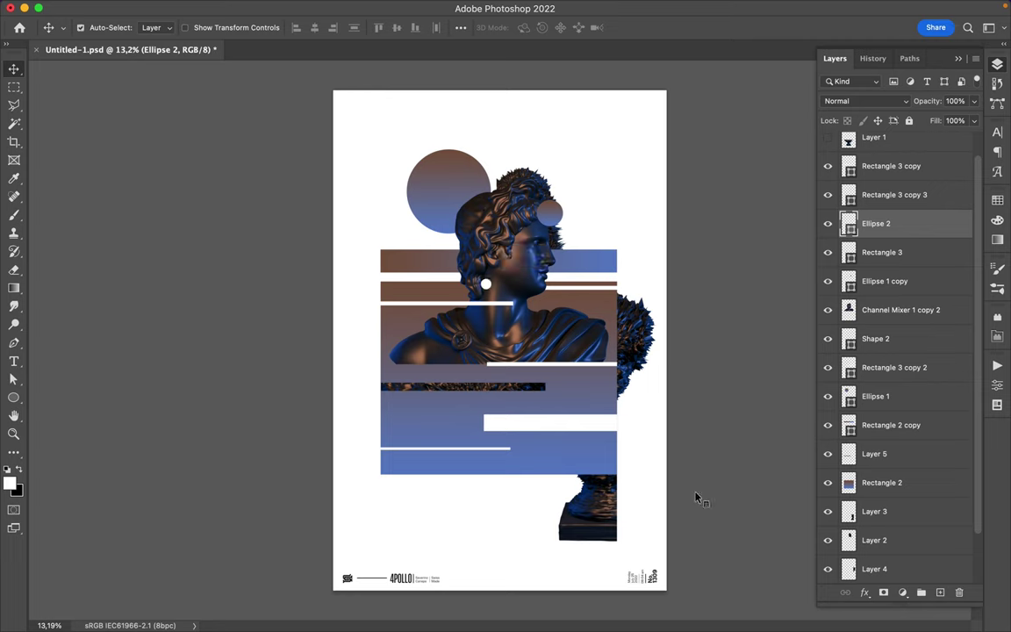
Alt-drag two copies of the textured strip and copy a new Layer 6 texture strip into place
drag(537, 399, 593, 496)
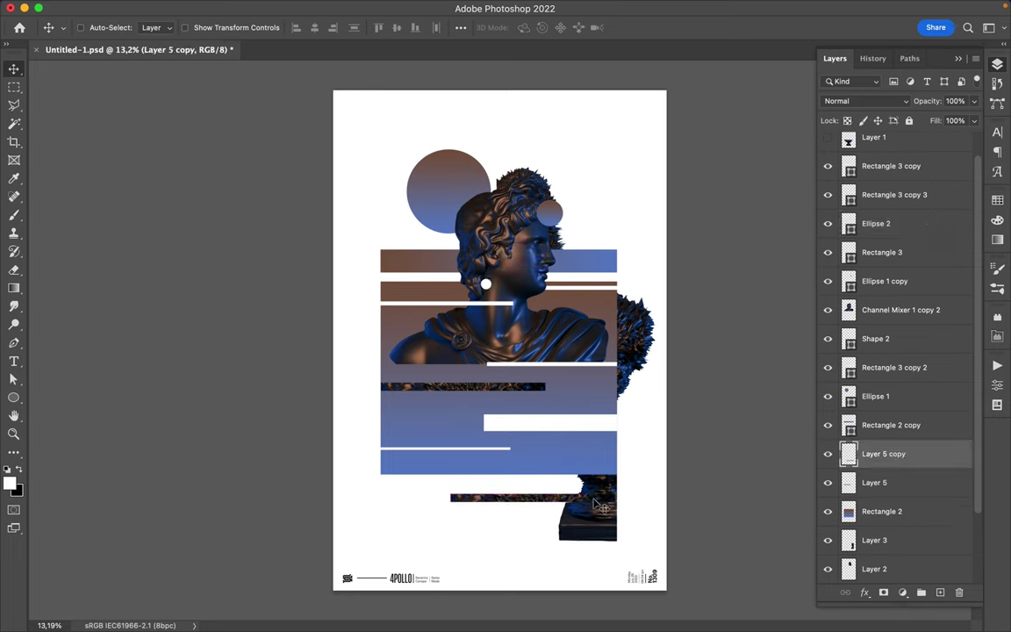
mouse_move(579, 506)
mouse_down()
mouse_move(489, 393)
mouse_move(489, 401)
mouse_up()
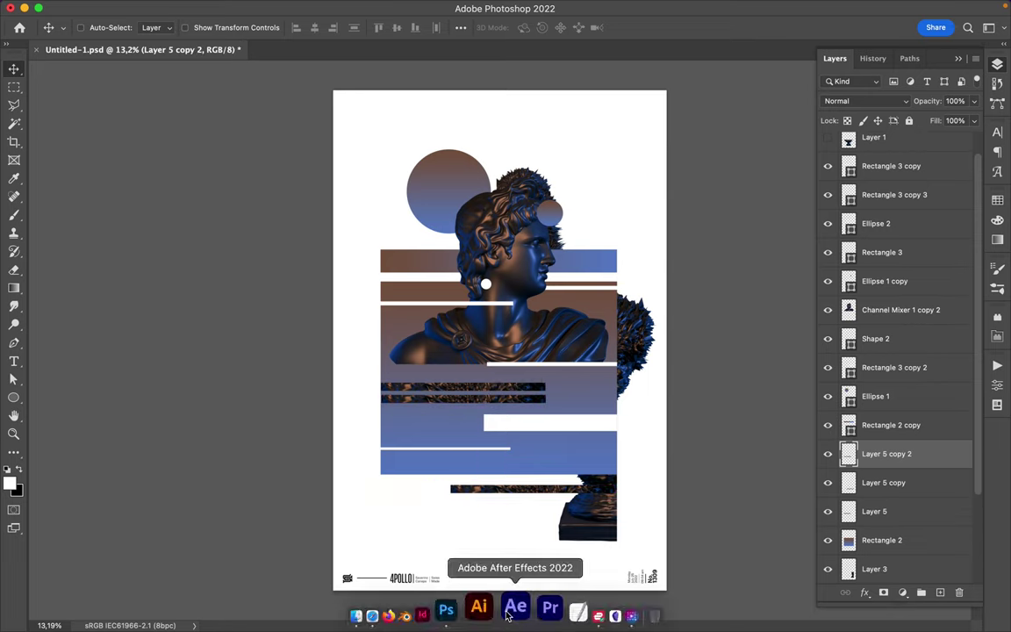
key(alt+bracketleft)
key(alt+bracketleft)
key(m)
key(ctrl+j)
key(v)
mouse_move(555, 392)
mouse_down()
mouse_move(604, 300)
mouse_move(607, 448)
mouse_up()
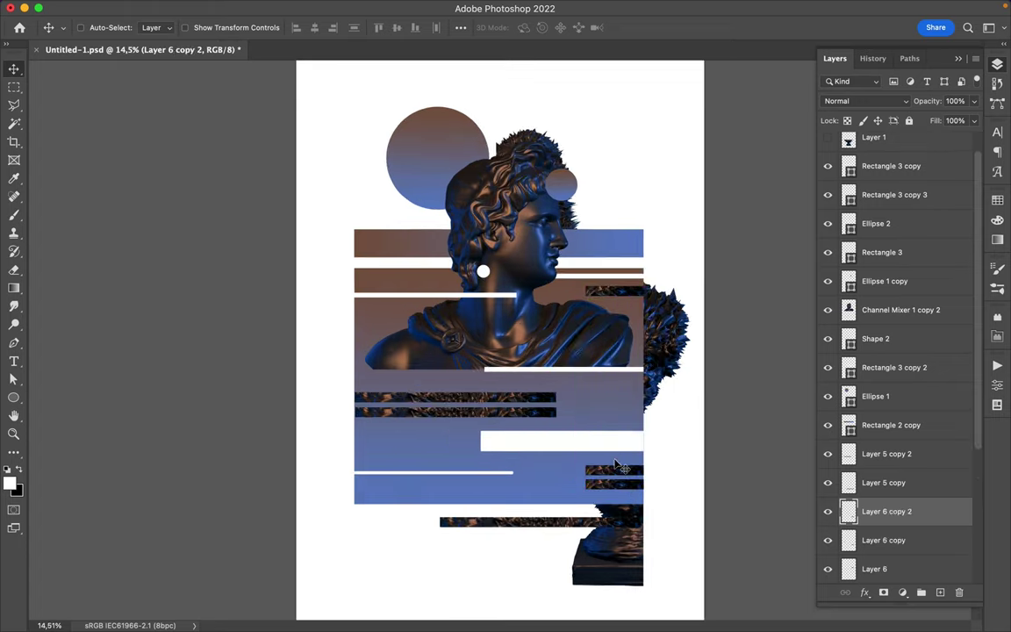
Duplicate the Rectangle 2 copy gradient bar, lower it in the stack, and thin it from the top
scroll(608, 448, up, 5)
key(alt+bracketleft)
scroll(533, 191, down, 2)
key(alt+bracketleft)
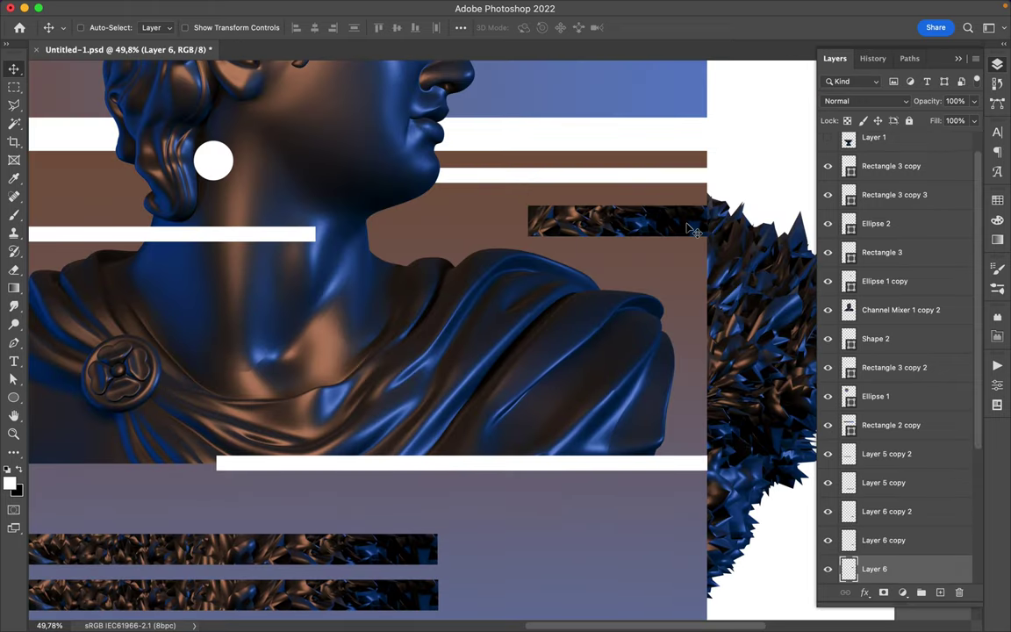
scroll(693, 198, down, 2)
scroll(693, 197, down, 2)
scroll(632, 131, down, 2)
ctrl+click(553, 255)
drag(553, 255, 553, 211)
mouse_move(893, 280)
mouse_down()
mouse_move(904, 541)
mouse_move(902, 517)
mouse_up()
key(ctrl+t)
drag(414, 192, 414, 211)
key(Return)
Duplicate another gradient bar down near the poster bottom
scroll(532, 268, down, 3)
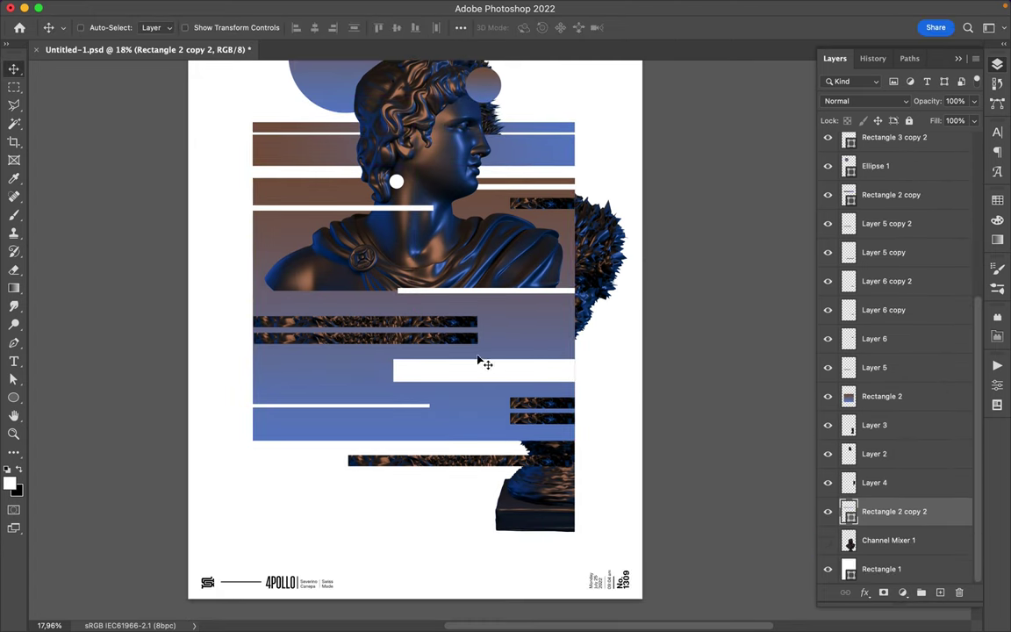
drag(537, 158, 542, 553)
scroll(535, 595, up, 3)
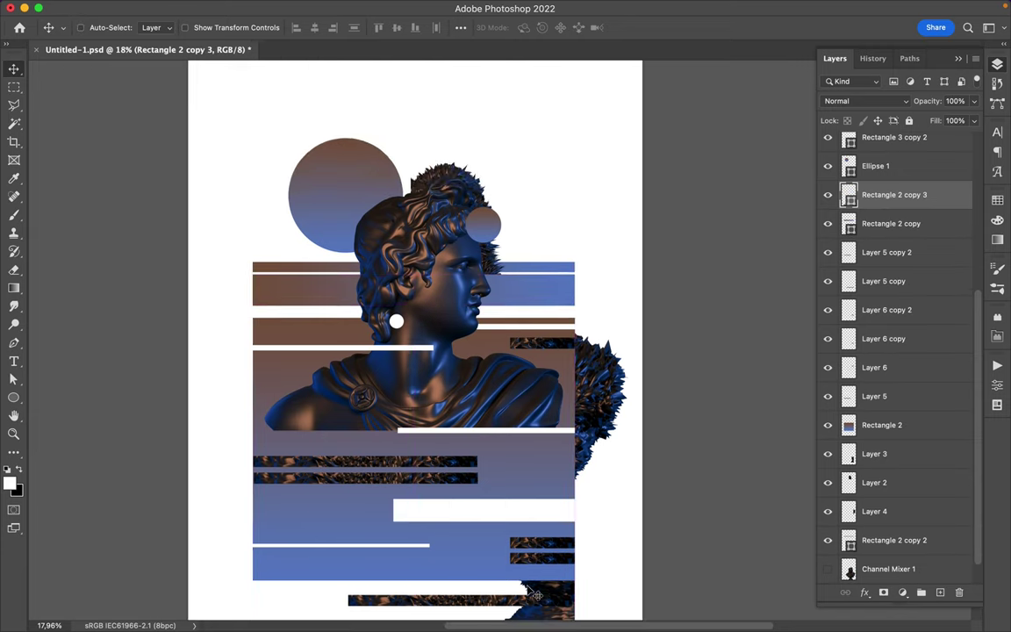
scroll(535, 595, down, 2)
Copy the upper bust to a new layer, move it toward the bottom, and delete the pedestal fragment
key(m)
drag(379, 289, 638, 384)
key(ctrl+j)
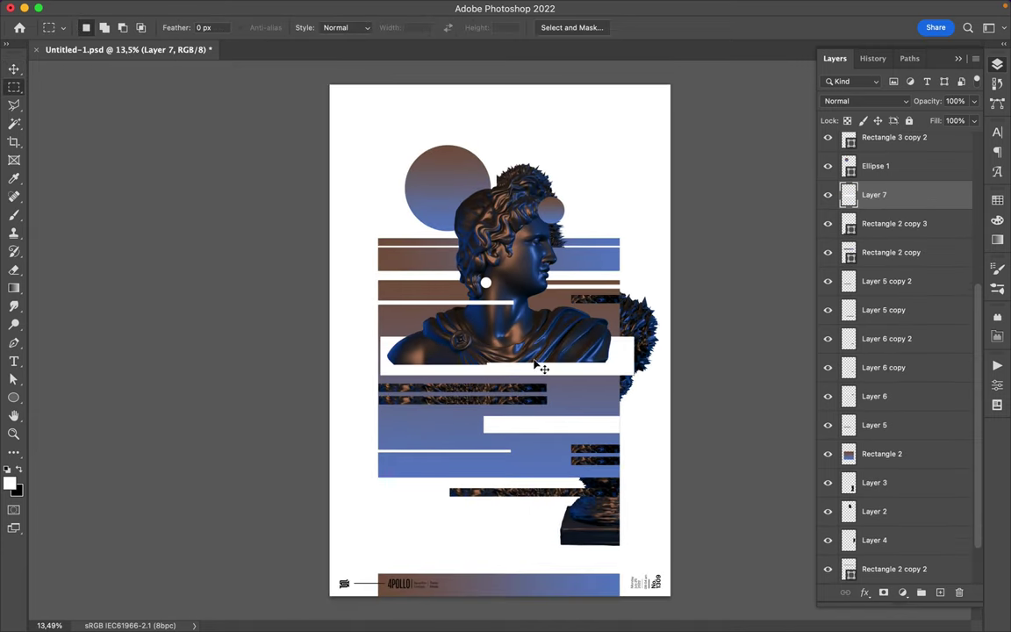
key(v)
drag(491, 342, 538, 558)
click(590, 524)
key(Delete)
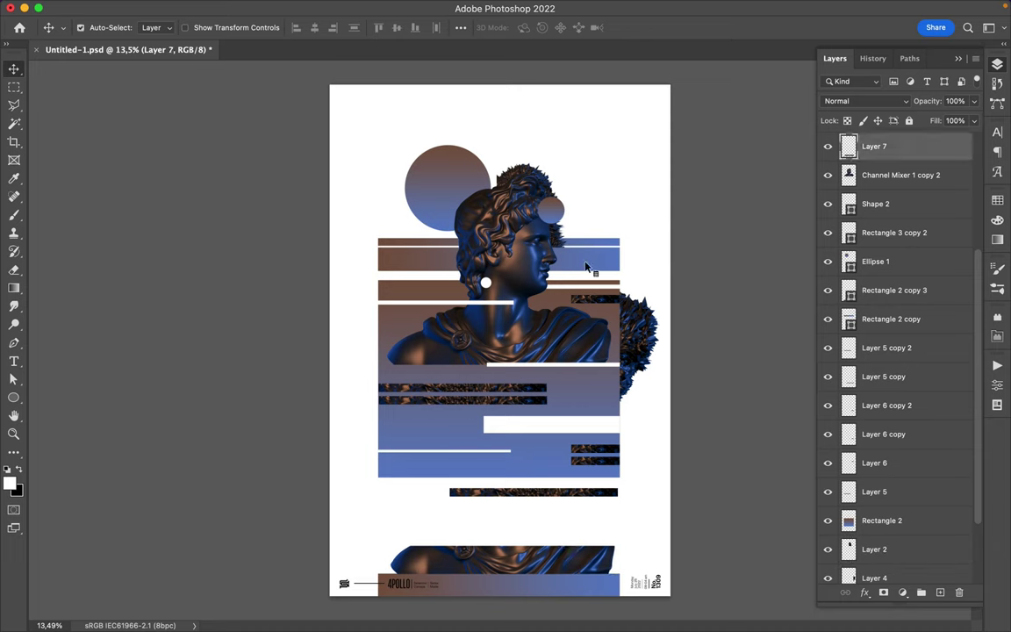
Alt-drag thick and thin gradient bar copies near the bottom and along the poster top
drag(588, 268, 589, 518)
drag(597, 244, 589, 513)
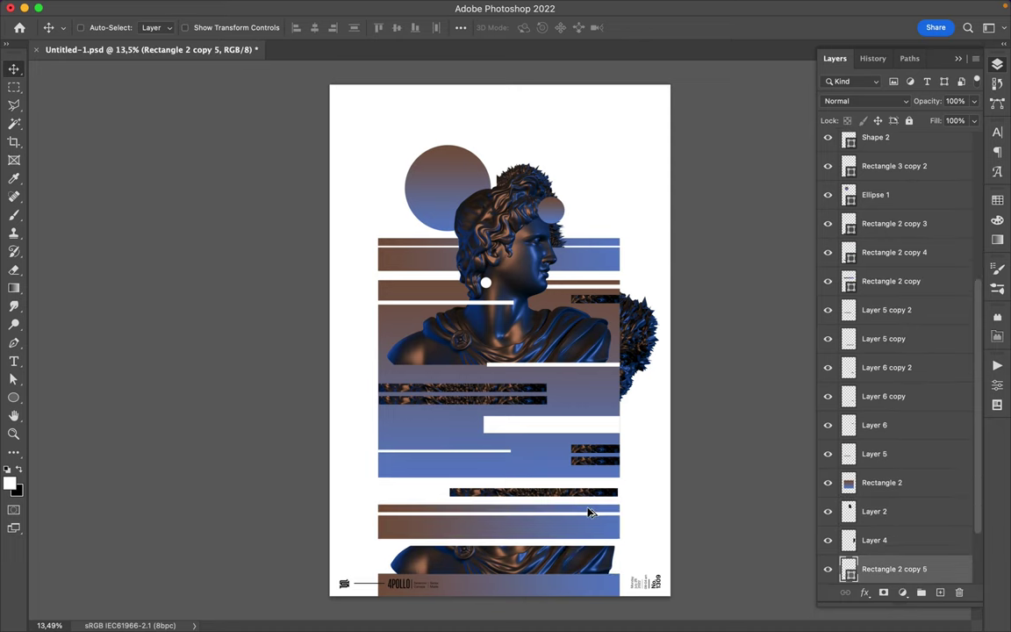
drag(588, 190, 588, 88)
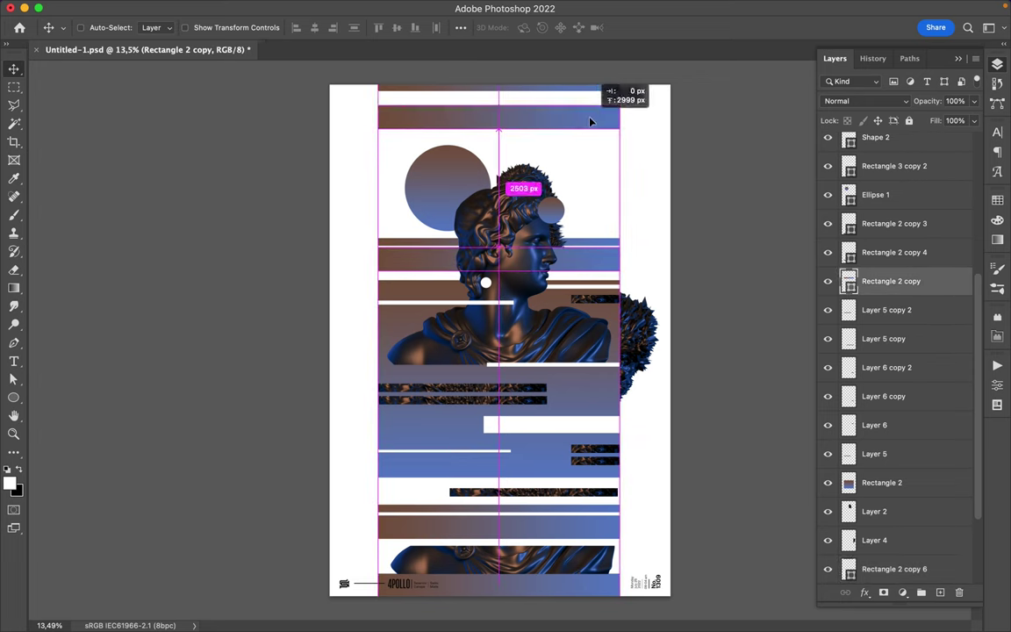
drag(590, 261, 588, 111)
drag(605, 242, 601, 140)
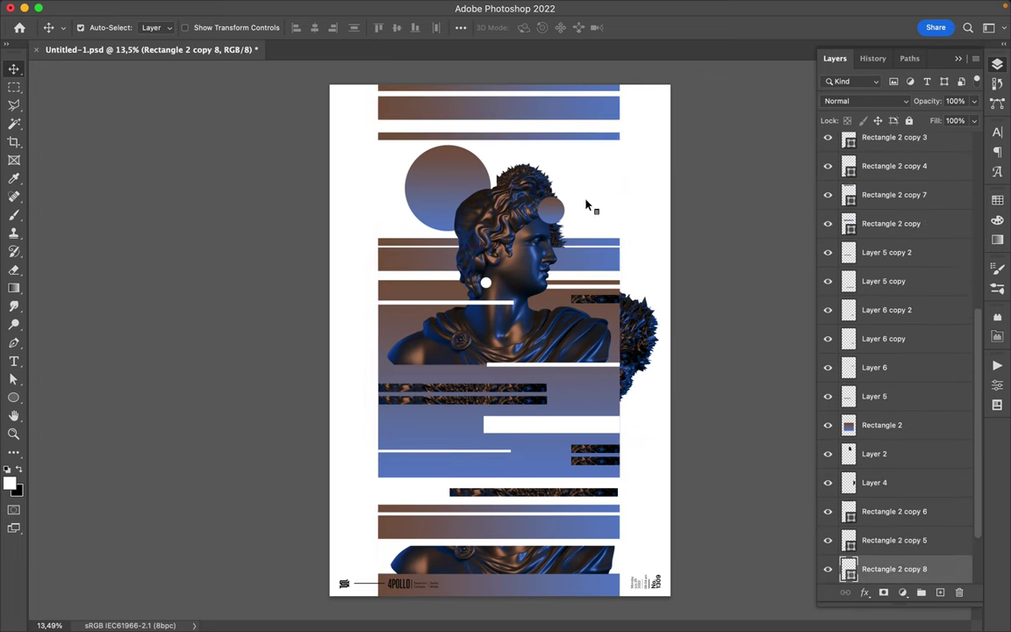
Duplicate the large gradient circle to the lower right
click(562, 403)
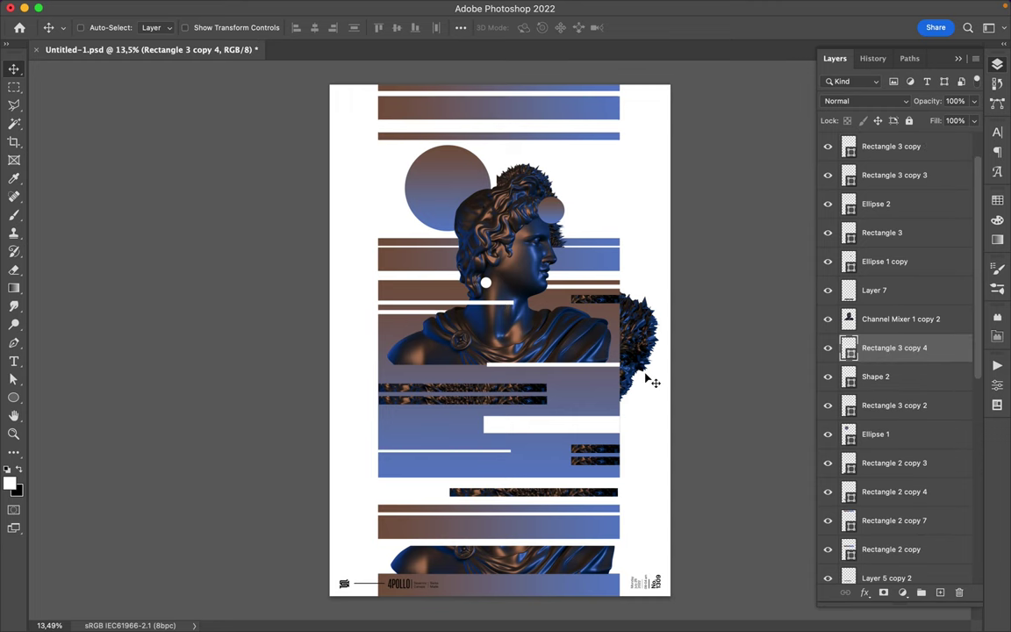
scroll(626, 428, down, 1)
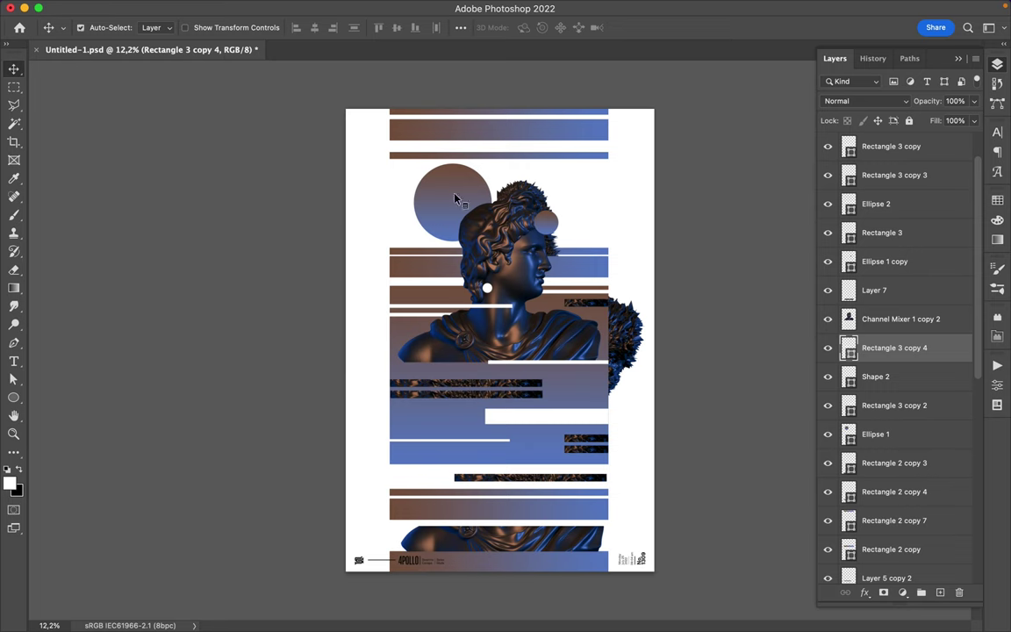
drag(454, 199, 595, 480)
Turn the circle copy into a no-fill ring with a 55 px gradient stroke around the top-left circle
key(a)
click(208, 27)
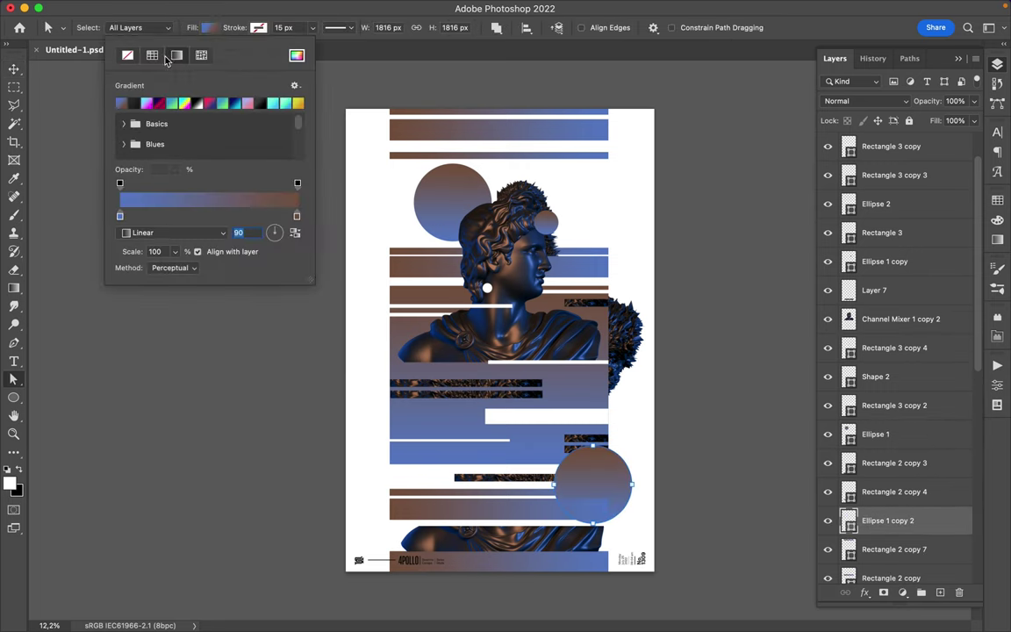
click(128, 56)
click(258, 27)
click(220, 55)
click(296, 27)
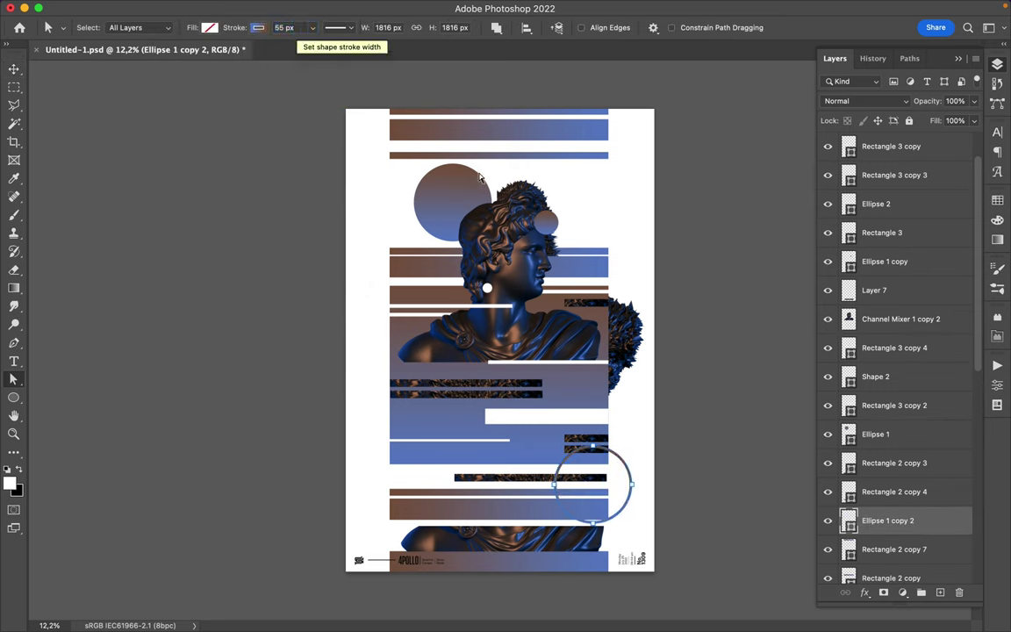
key(v)
drag(614, 421, 492, 187)
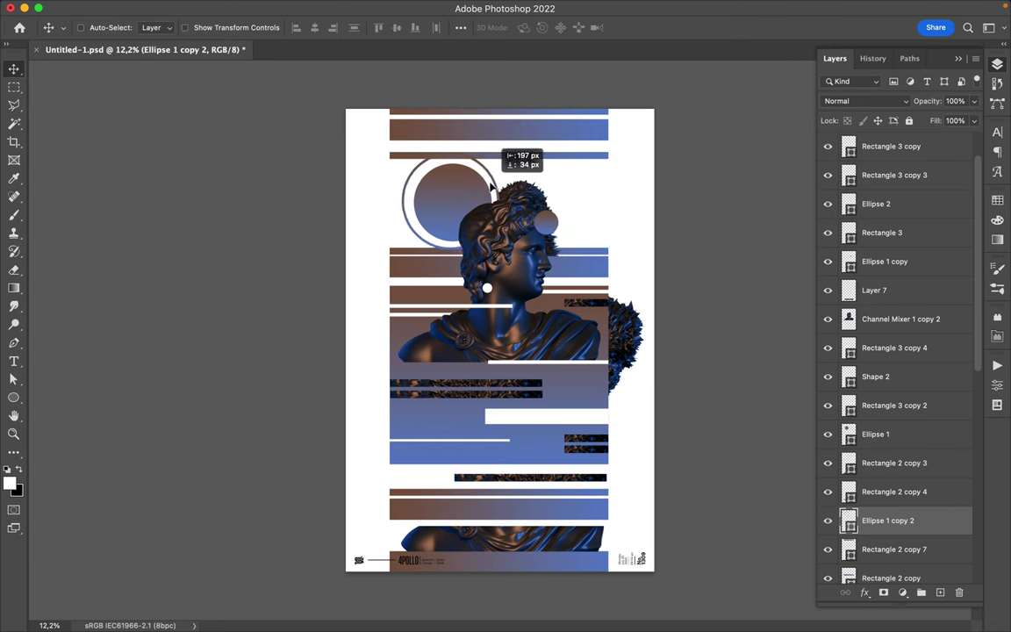
Copy the top half of the circle into a new layer and move it beside the statue's head
key(m)
drag(395, 160, 518, 207)
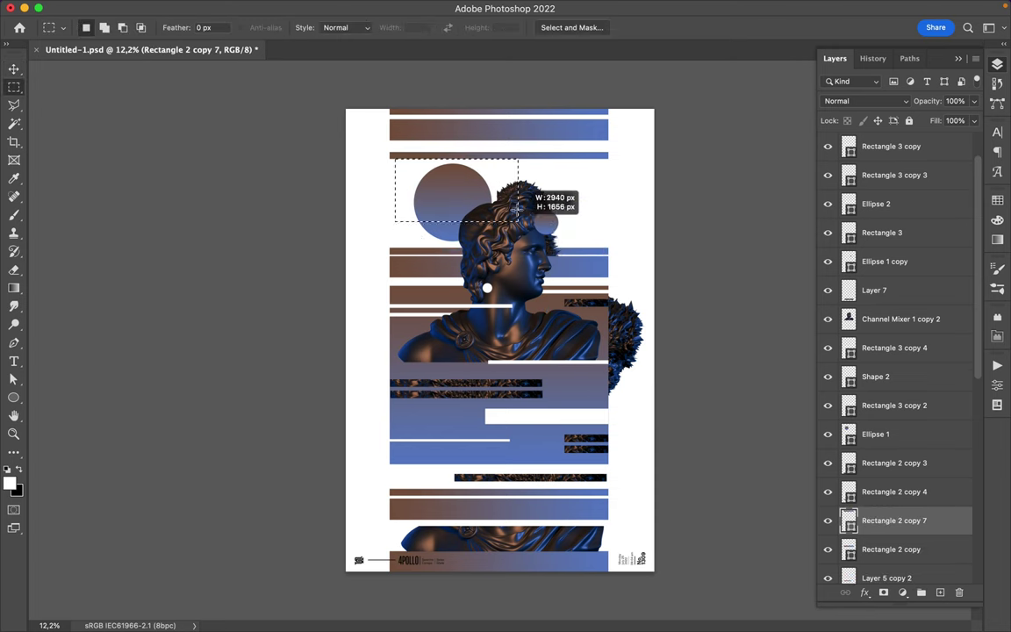
key(alt+bracketright)
key(alt+bracketright)
key(alt+bracketright)
key(ctrl+j)
key(ctrl+z)
key(ctrl+j)
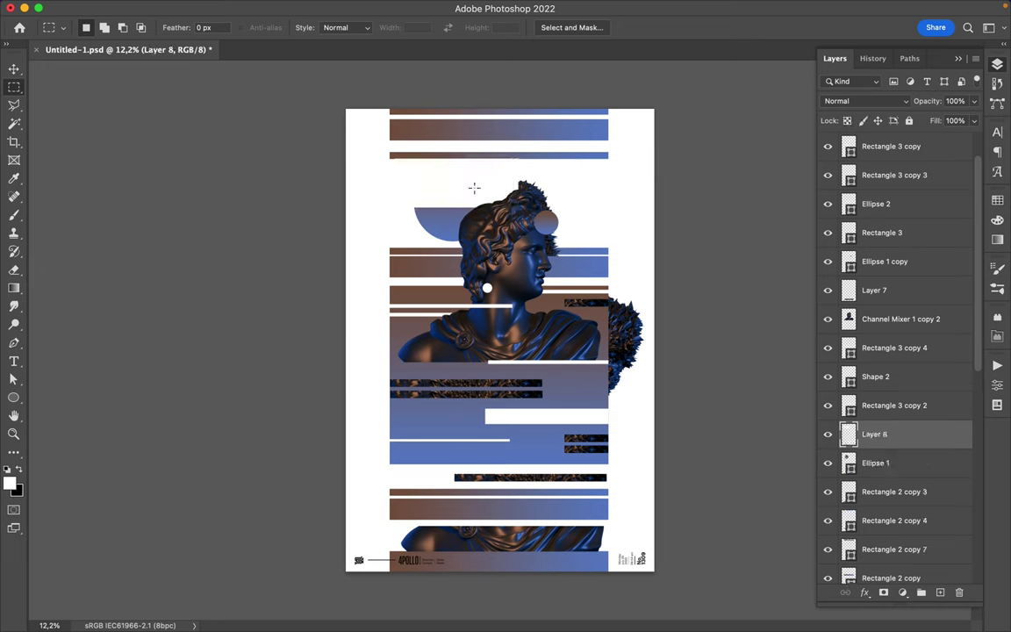
key(ctrl+z)
right_click(913, 433)
click(790, 419)
key(ctrl+j)
mouse_move(458, 197)
mouse_down()
mouse_move(579, 202)
mouse_move(581, 175)
mouse_up()
Rotate the half-circle -90°, push it to the right edge, and reposition the spiky hair texture
key(v)
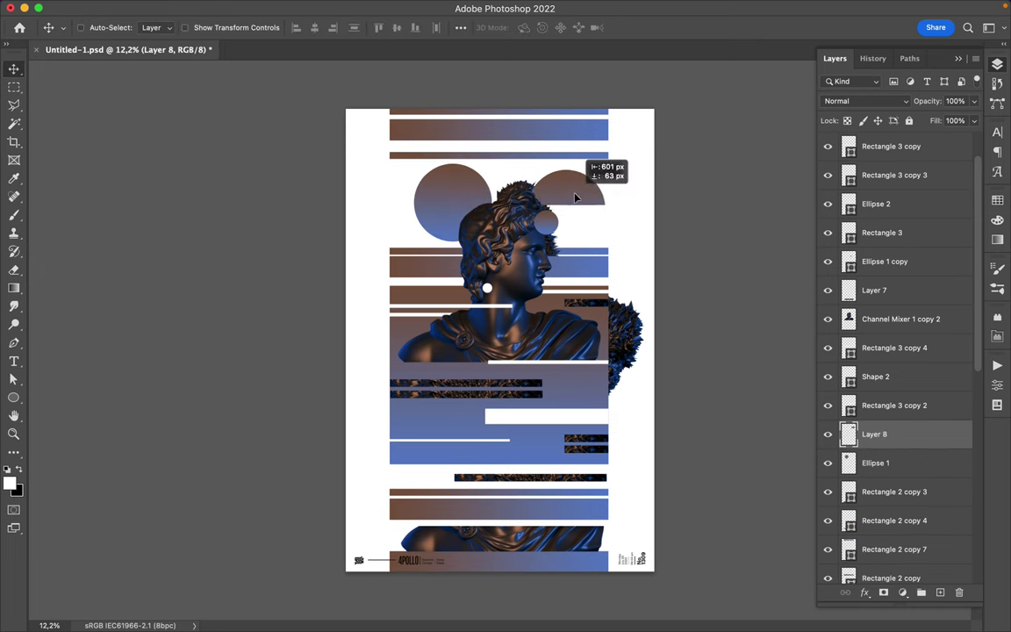
key(ctrl+t)
drag(606, 221, 527, 255)
key(Return)
drag(533, 200, 592, 225)
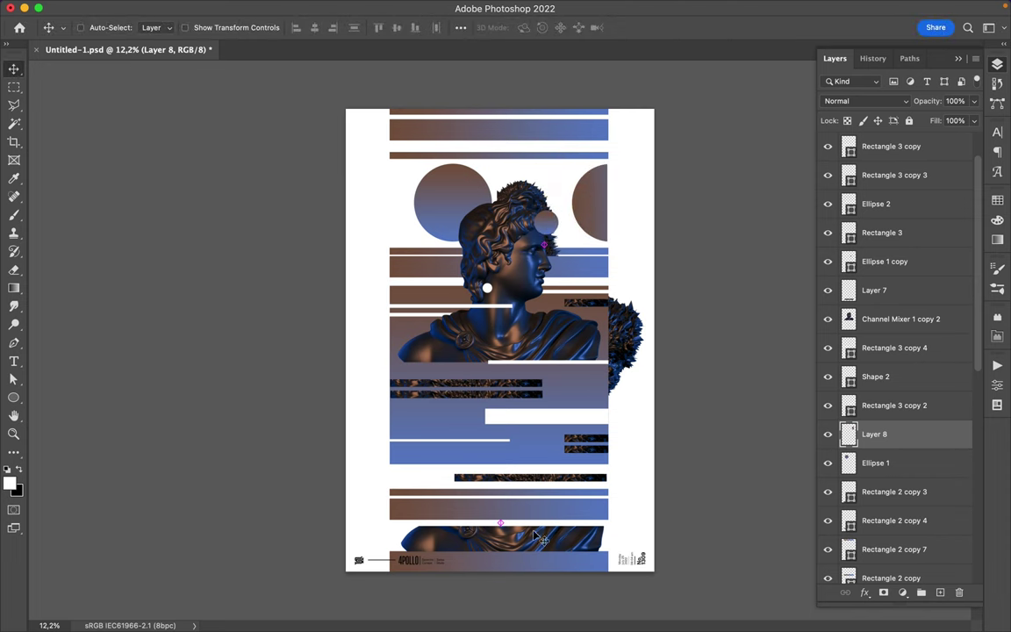
scroll(499, 342, up, 1)
mouse_move(634, 332)
mouse_down()
mouse_move(638, 345)
mouse_move(397, 344)
mouse_up()
Duplicate the spiky texture toward the left edge and delete the unneeded Layer 5 copy strip
key(alt+period)
key(m)
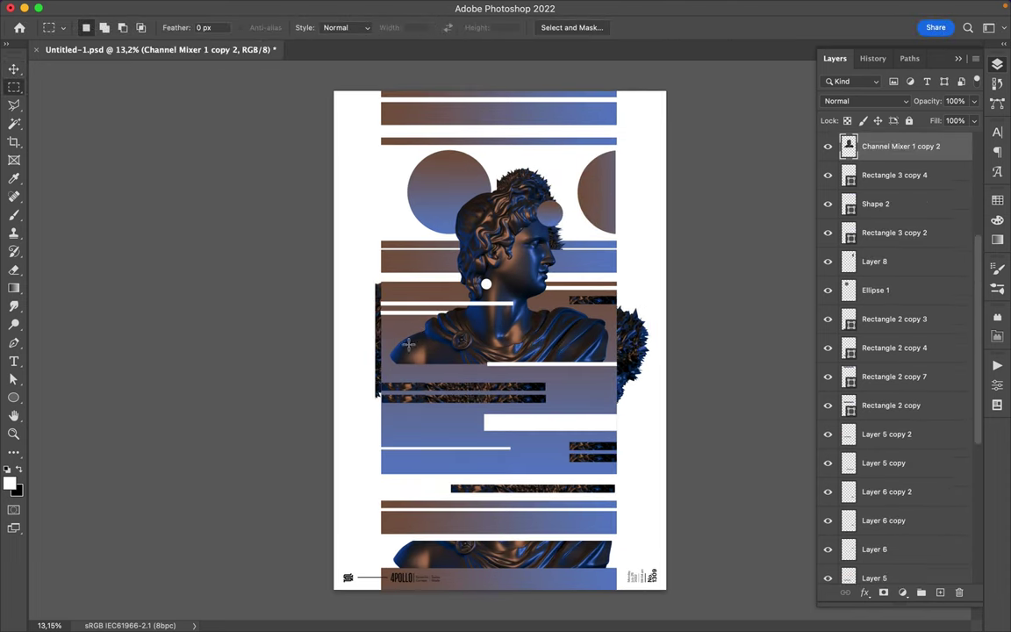
key(ctrl+shift+c)
key(ctrl+v)
key(v)
drag(598, 355, 482, 424)
click(377, 394)
key(Delete)
Shift the two dark texture strips left and duplicate them toward the top
key(m)
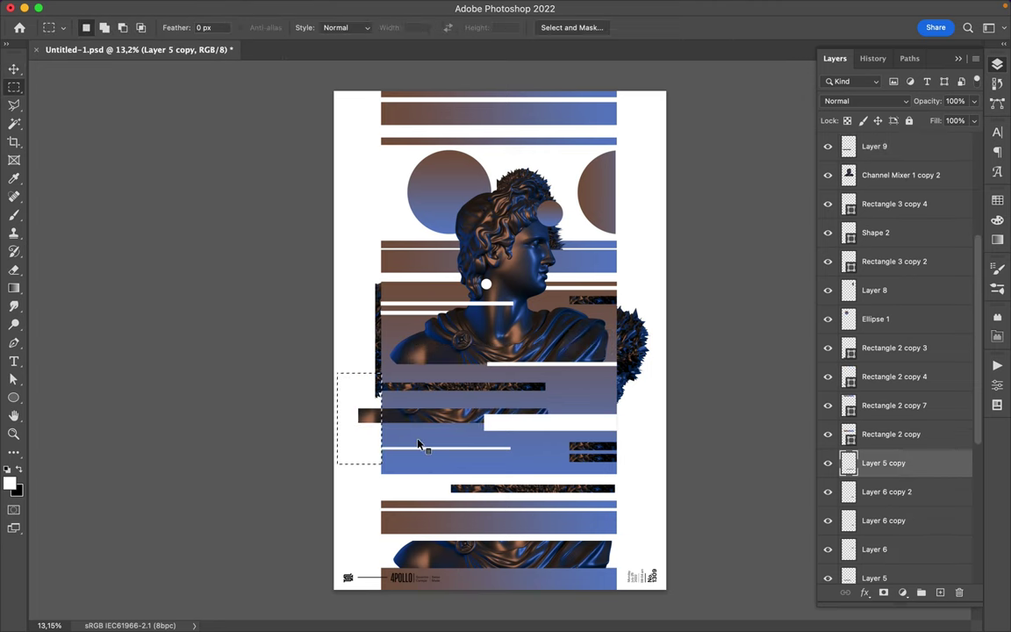
key(ctrl+z)
key(ctrl+z)
key(ctrl+z)
key(ctrl+plus)
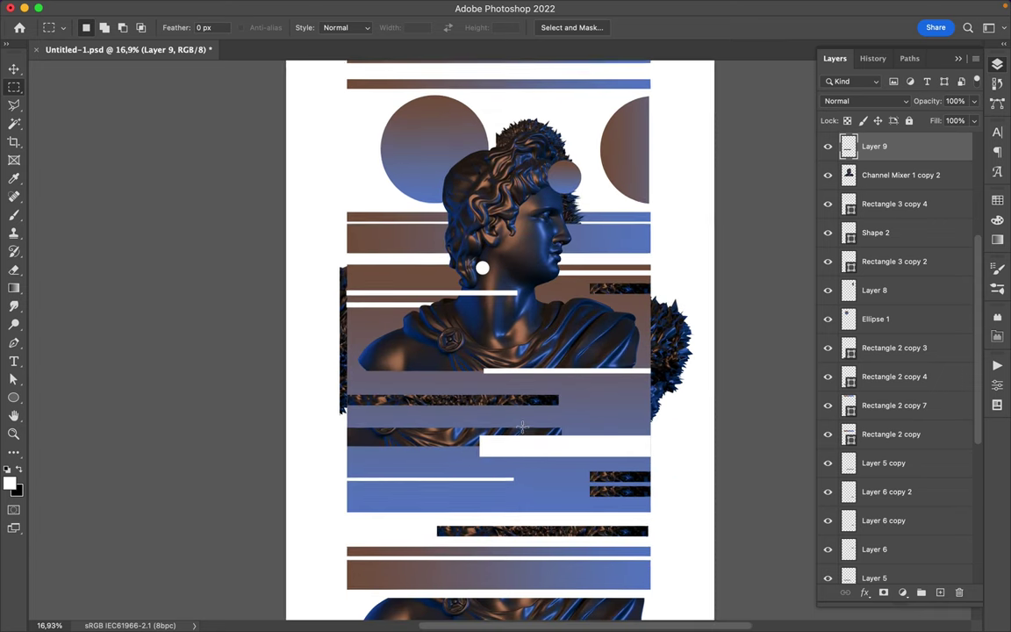
key(ctrl+d)
key(ctrl+d)
key(v)
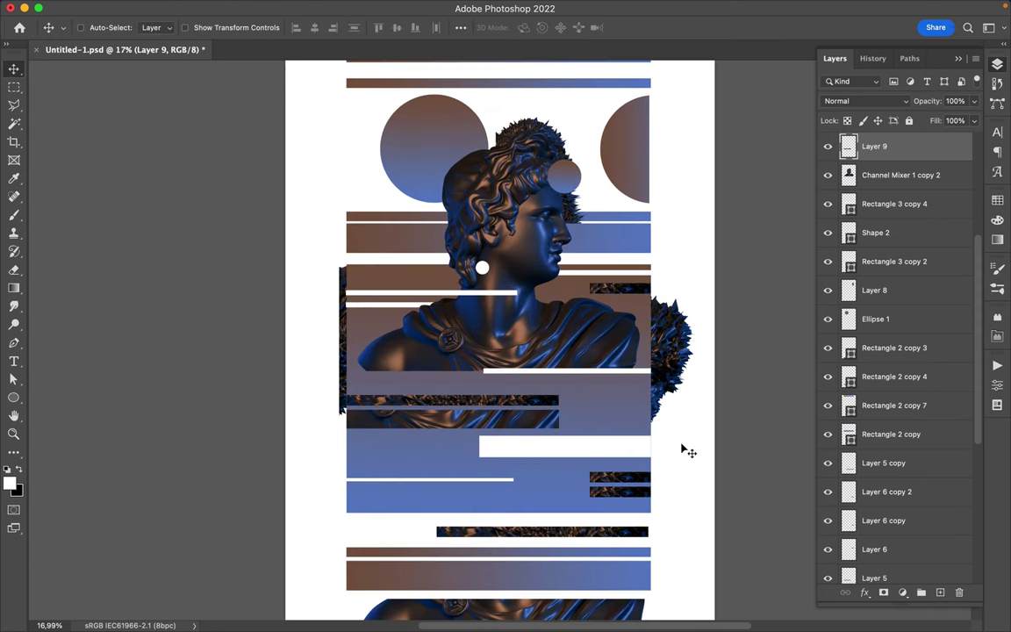
drag(615, 481, 521, 500)
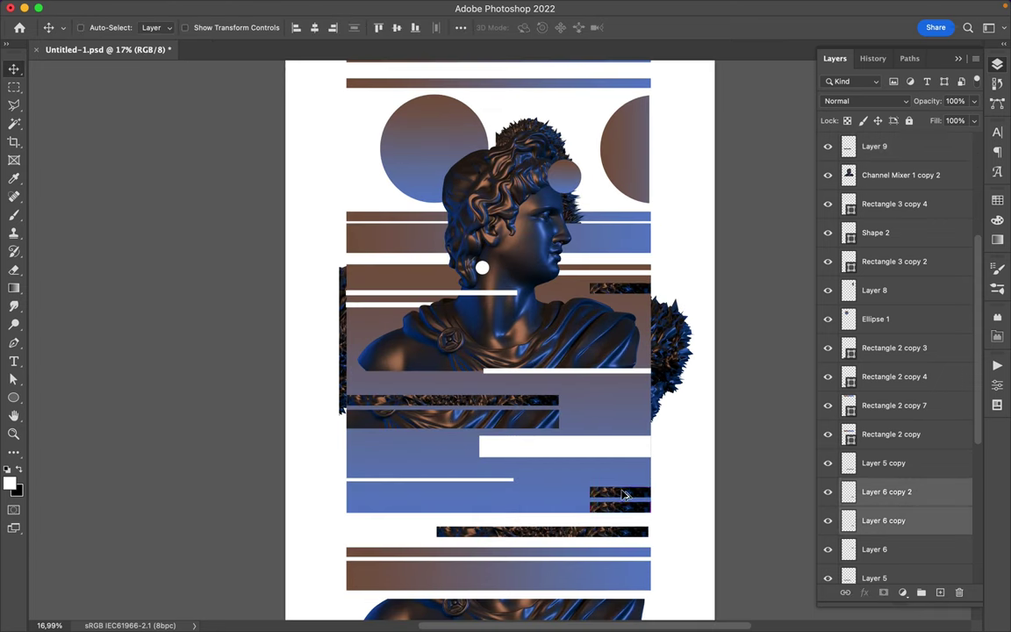
drag(520, 500, 389, 217)
Make another dark-strip copy, raise it in the stack, and place it beside the top bars
scroll(342, 190, up, 3)
scroll(343, 190, up, 2)
scroll(345, 209, down, 2)
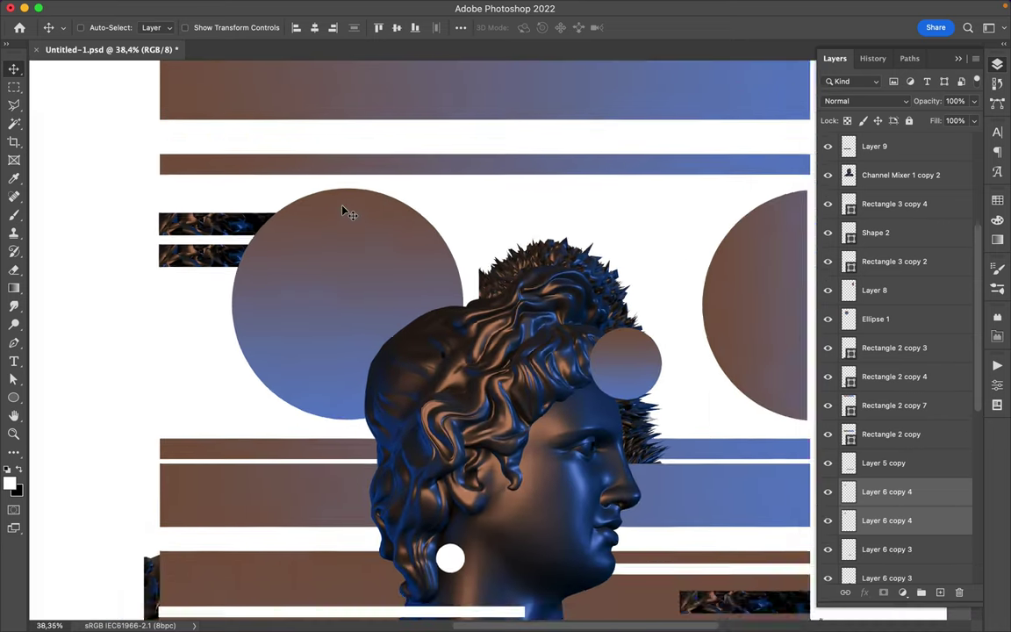
scroll(338, 252, down, 3)
scroll(333, 252, down, 2)
scroll(343, 226, down, 3)
drag(415, 155, 418, 158)
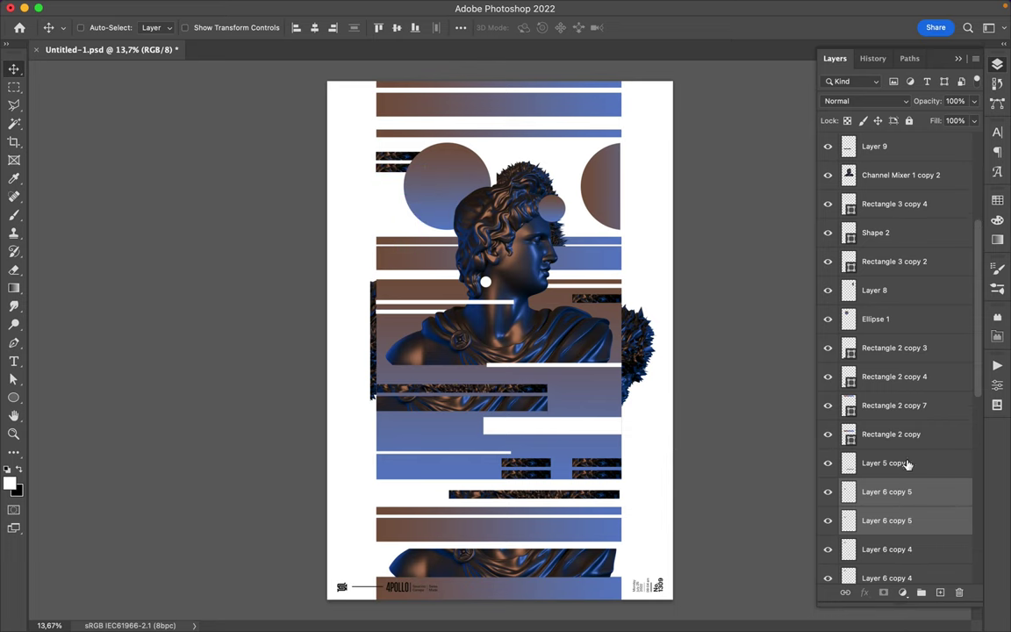
drag(886, 491, 895, 174)
drag(467, 189, 492, 145)
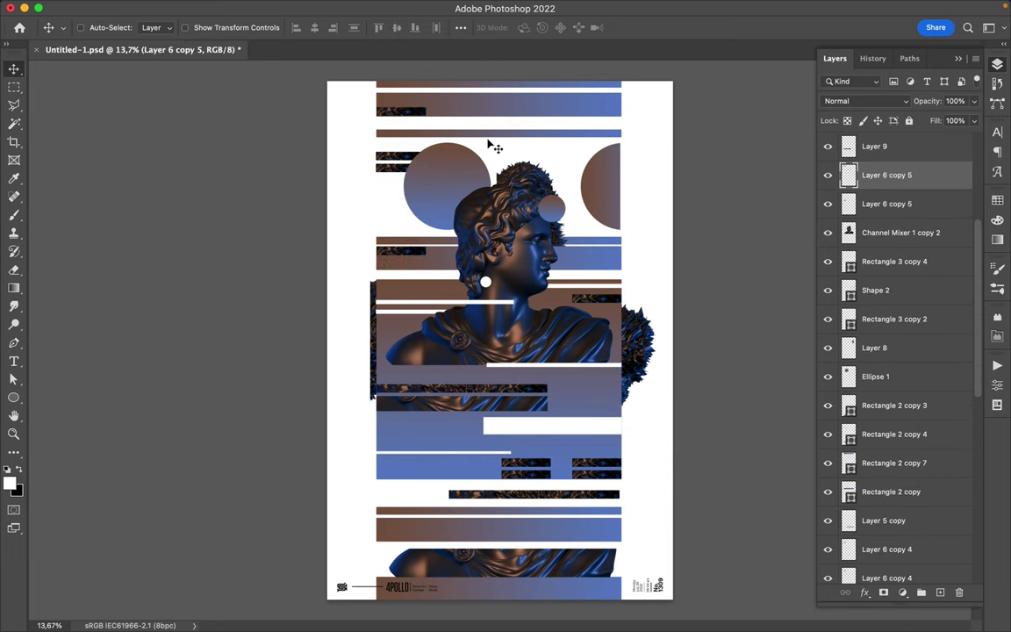
Draw a new white bar near the top with the Rectangle tool and nudge it upward
key(u)
drag(485, 127, 616, 106)
key(v)
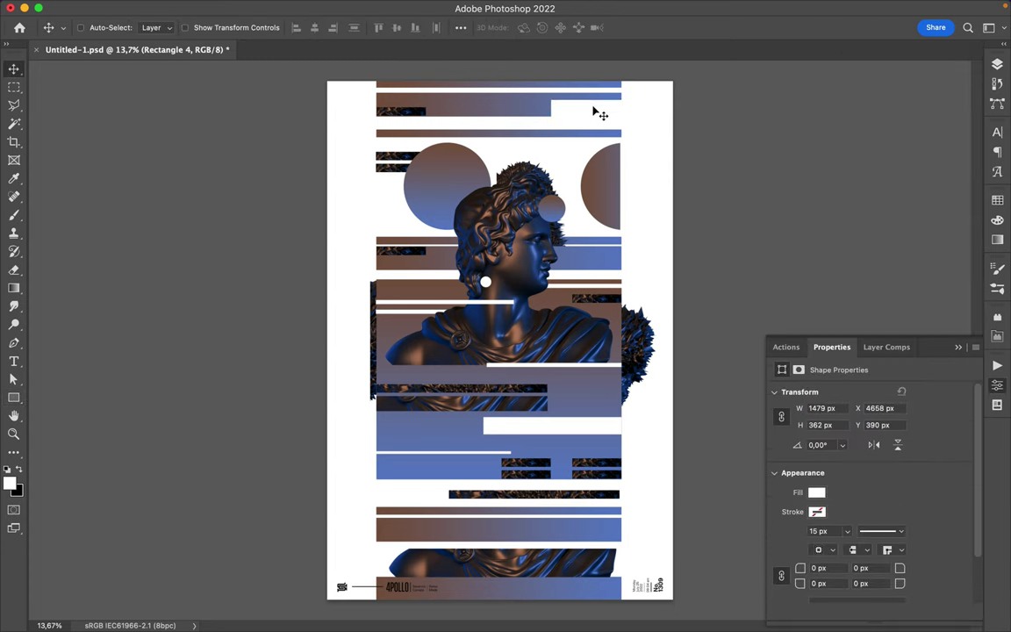
drag(530, 428, 528, 425)
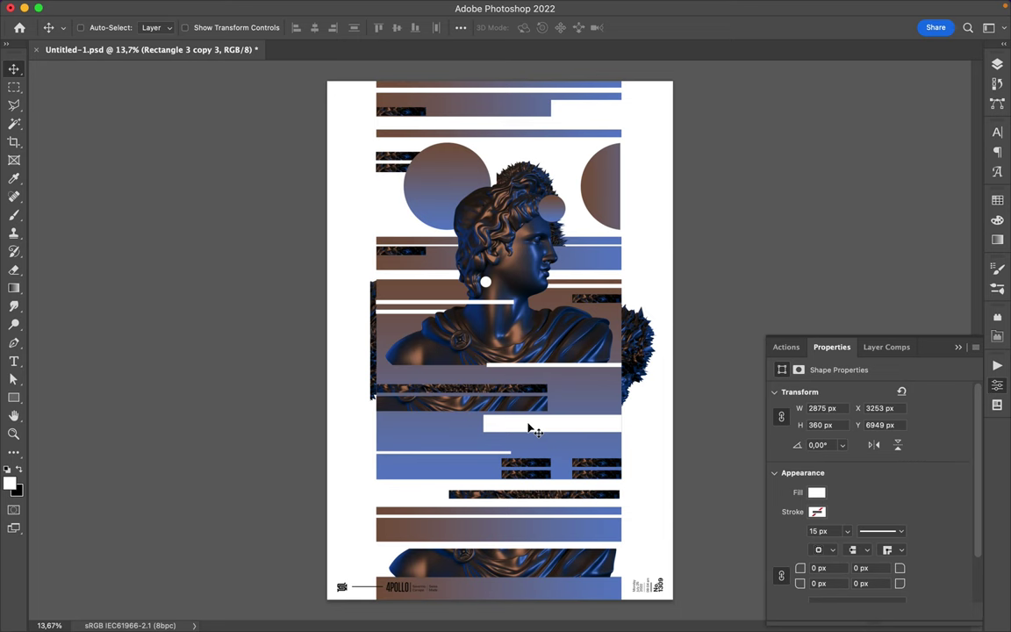
key(F7)
scroll(852, 454, down, 3)
key(ctrl+plus)
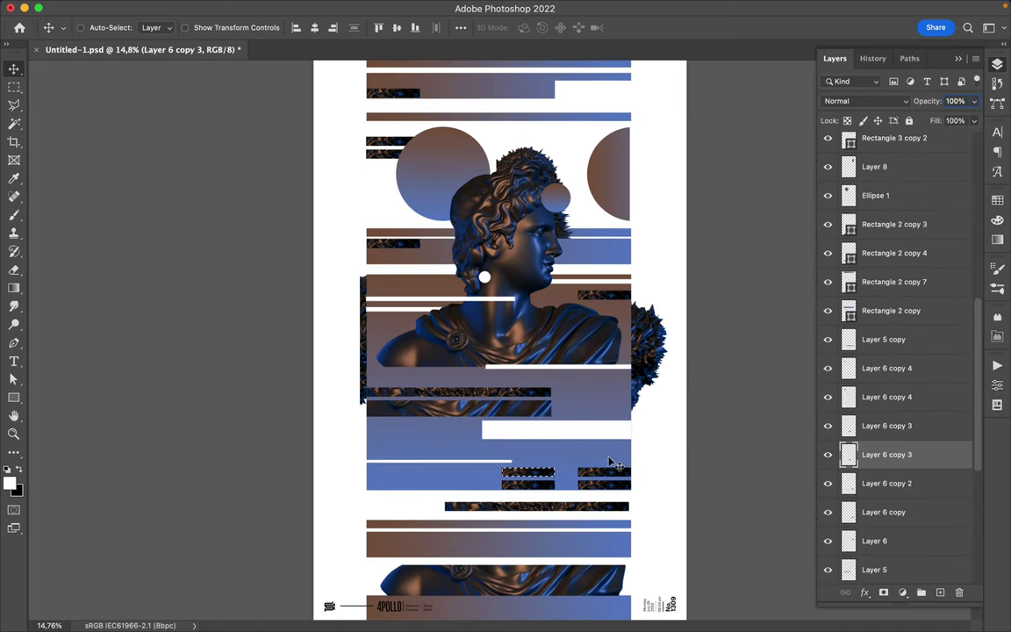
Add Layer 10 with a white strip moved up to meet the existing white bar
click(940, 593)
key(b)
right_click(516, 201)
key(Escape)
key(m)
key(v)
mouse_move(551, 478)
mouse_down()
mouse_move(551, 450)
mouse_move(416, 449)
mouse_move(416, 434)
mouse_move(416, 449)
mouse_up()
Duplicate the white strip into copies, reorder them, and lay one across the statue's eyes
drag(902, 454, 897, 186)
drag(405, 552, 618, 248)
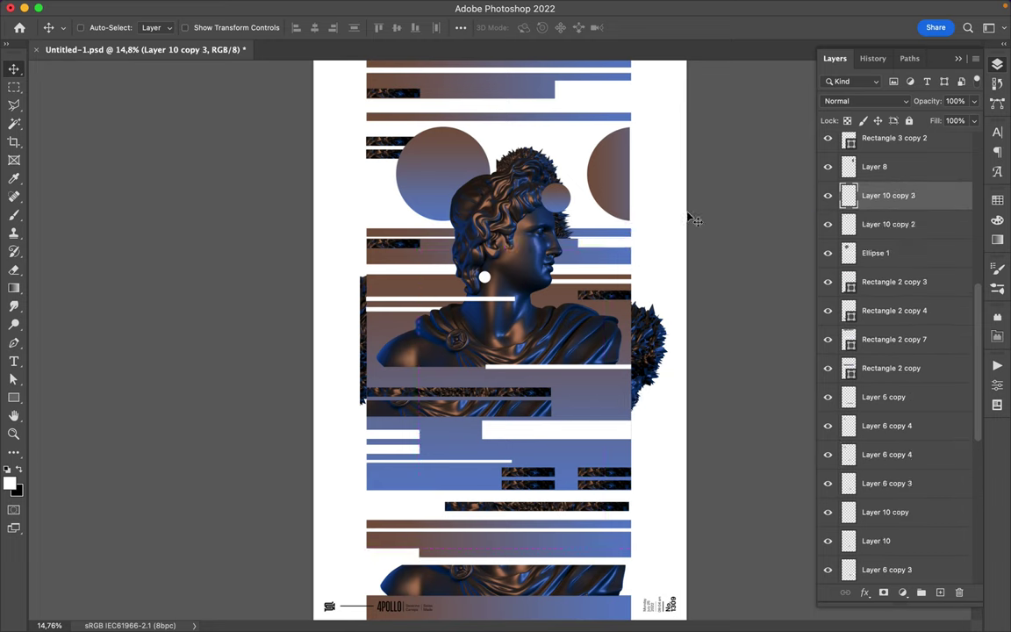
drag(598, 243, 526, 341)
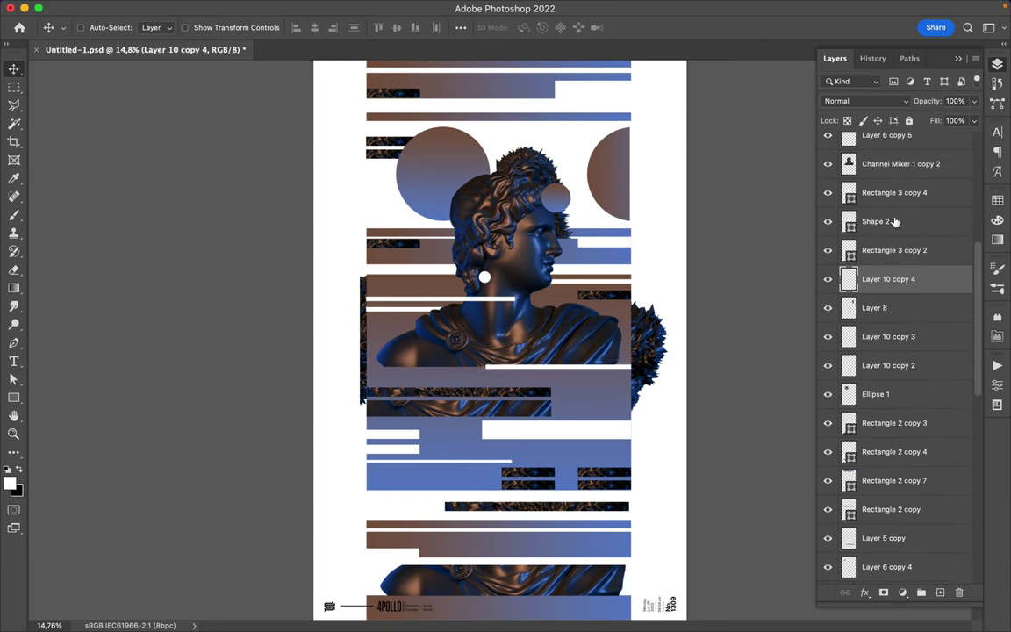
drag(888, 195, 891, 166)
mouse_move(538, 342)
mouse_down()
mouse_move(543, 180)
mouse_move(539, 232)
mouse_up()
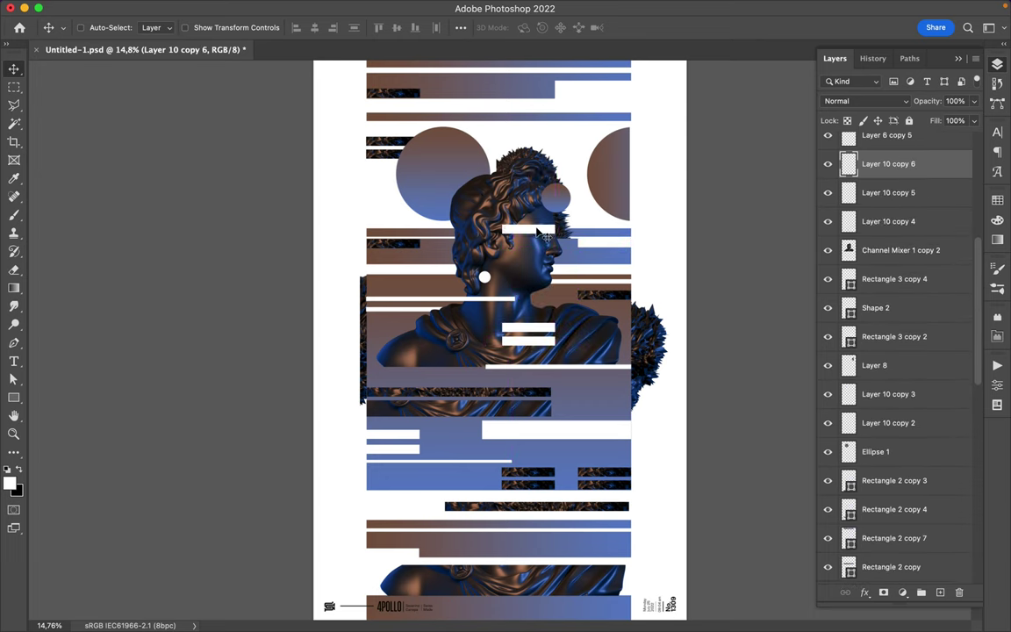
Duplicate the small white dot and enlarge the copies with Free Transform
ctrl+click(485, 277)
mouse_move(484, 277)
mouse_down()
mouse_move(598, 388)
mouse_move(446, 438)
mouse_move(465, 420)
mouse_move(417, 193)
mouse_up()
key(ctrl+t)
key(Return)
key(ctrl+t)
key(Return)
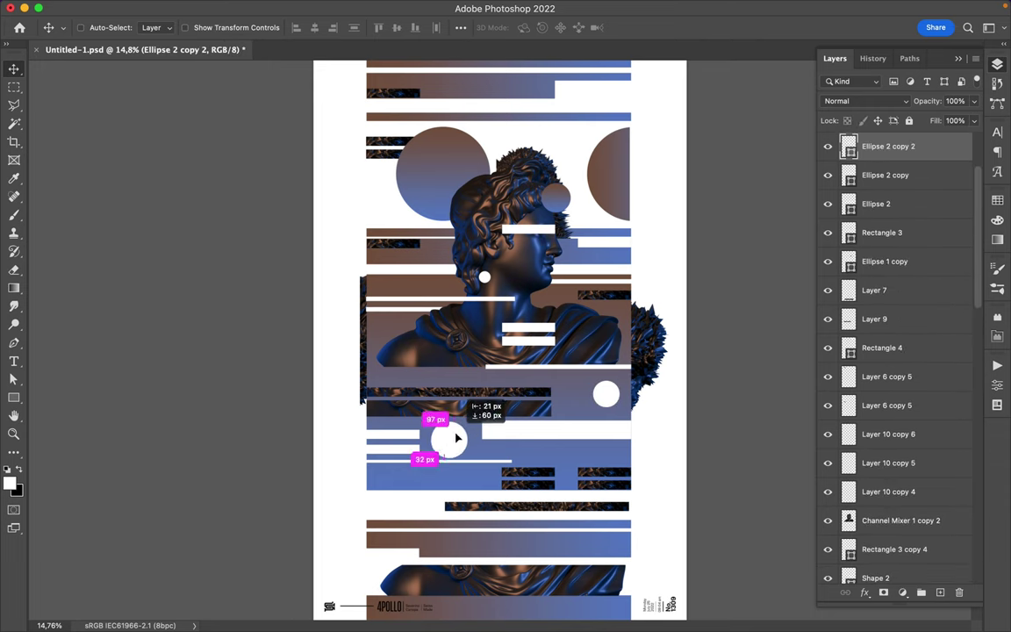
Save the finished poster
scroll(417, 193, down, 2)
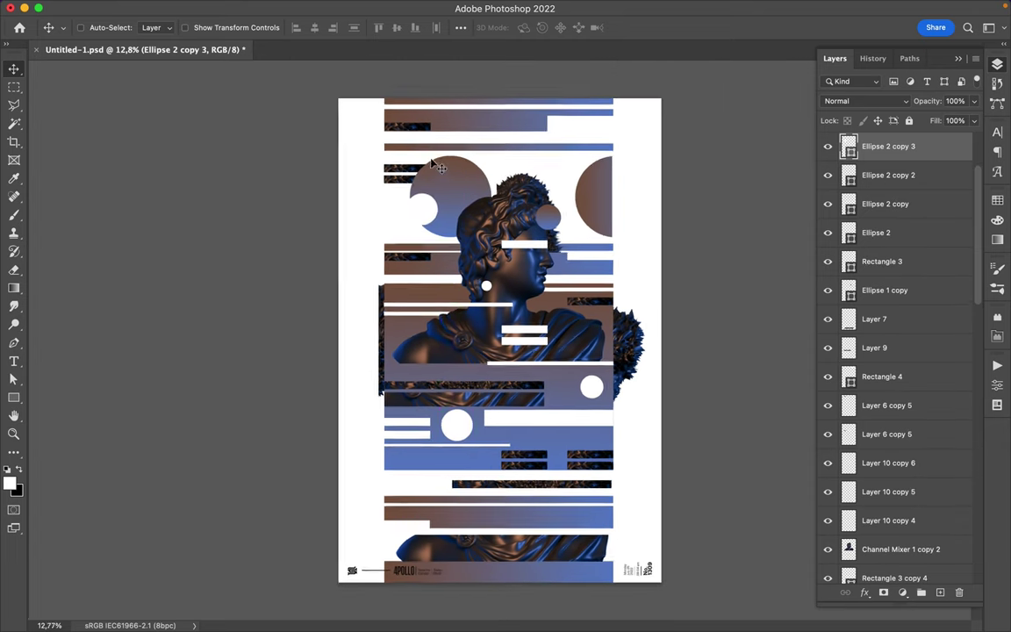
scroll(417, 193, down, 1)
key(ctrl+s)
click(659, 7)
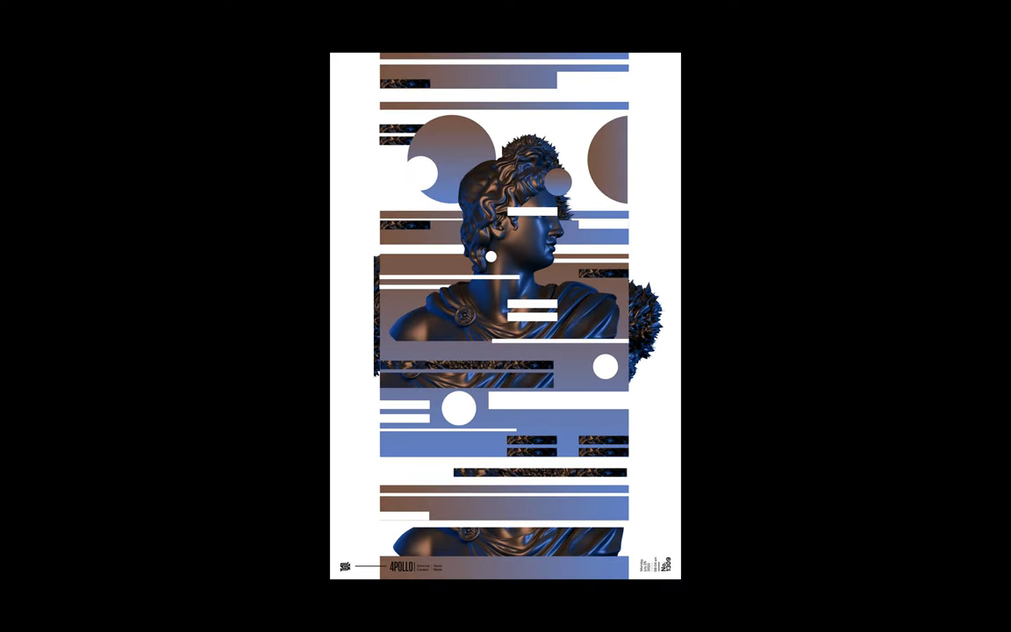